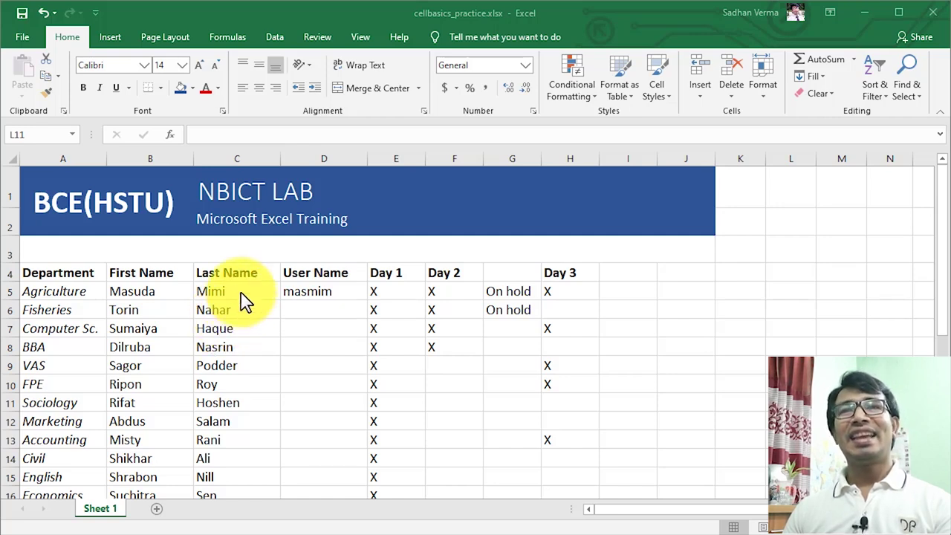
# Step: Select roster cells C5, D5, C4, B5, B7, C7, C8, B8, D6 and D9 to show their references
pyautogui.click(240, 291)
pyautogui.click(315, 293)
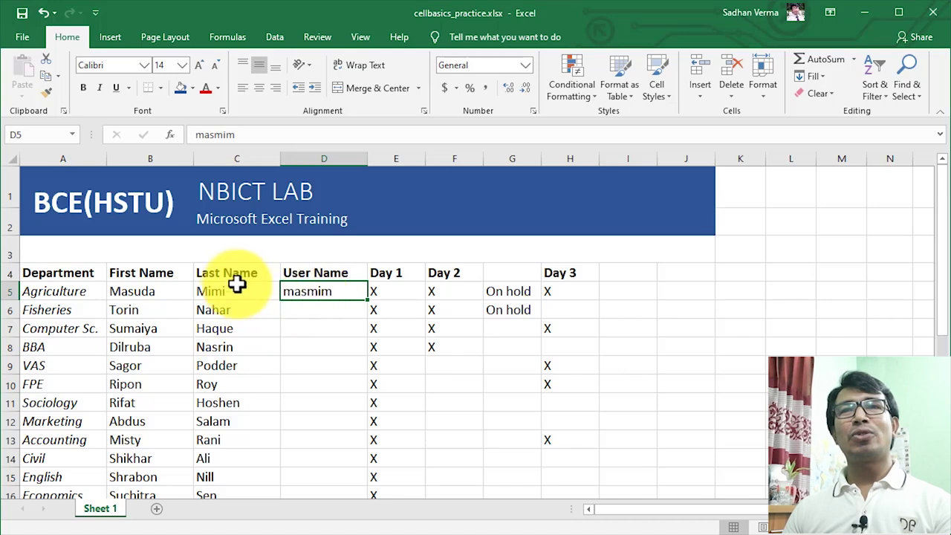
pyautogui.click(224, 273)
pyautogui.click(162, 292)
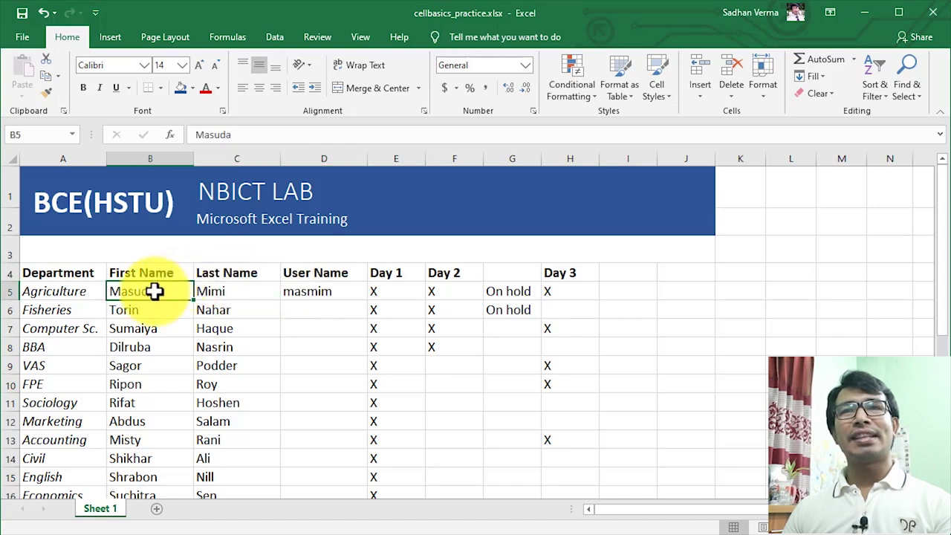
pyautogui.click(156, 328)
pyautogui.click(221, 332)
pyautogui.click(224, 348)
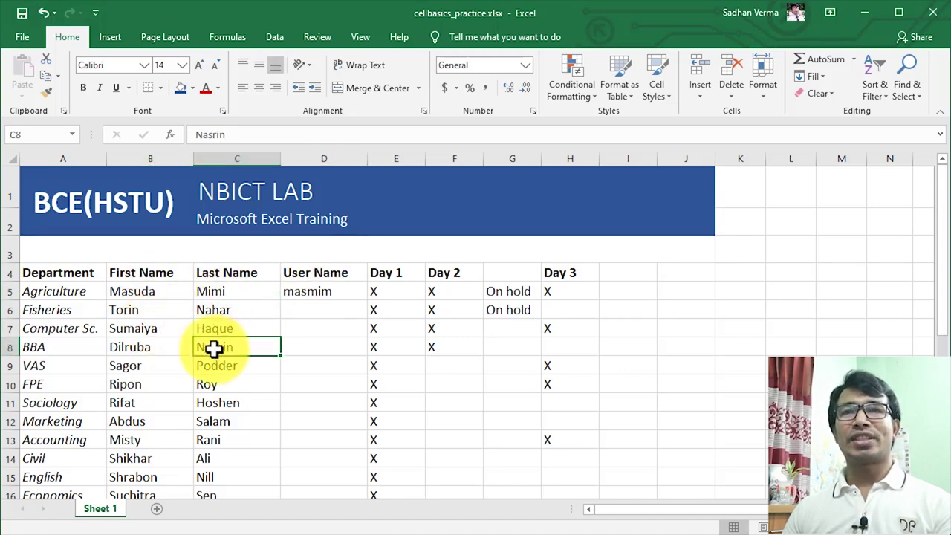
pyautogui.click(152, 348)
pyautogui.click(147, 327)
pyautogui.click(164, 292)
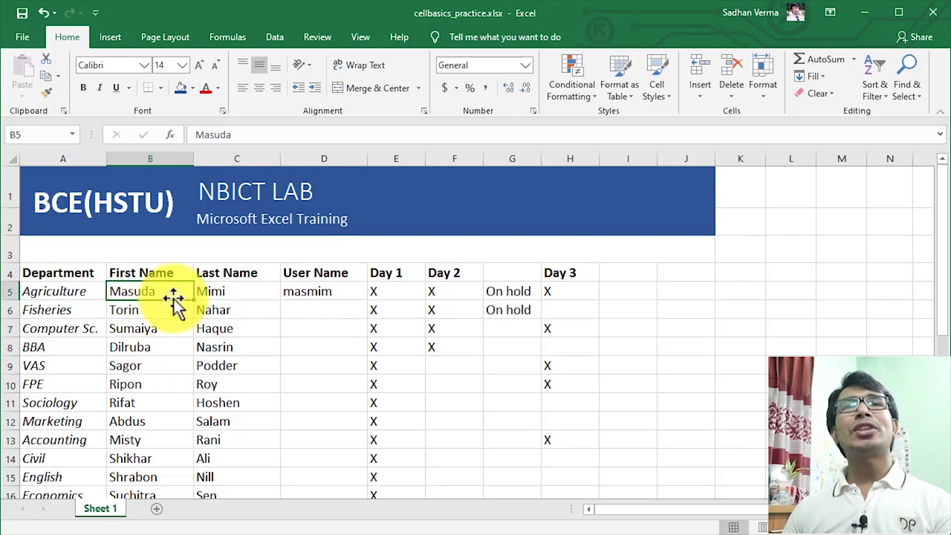
pyautogui.click(313, 310)
pyautogui.click(335, 368)
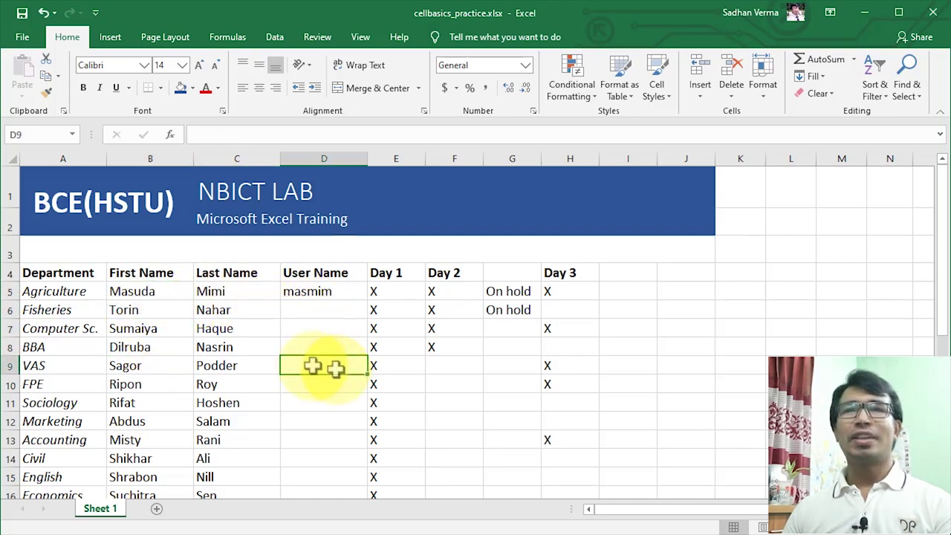
pyautogui.click(239, 350)
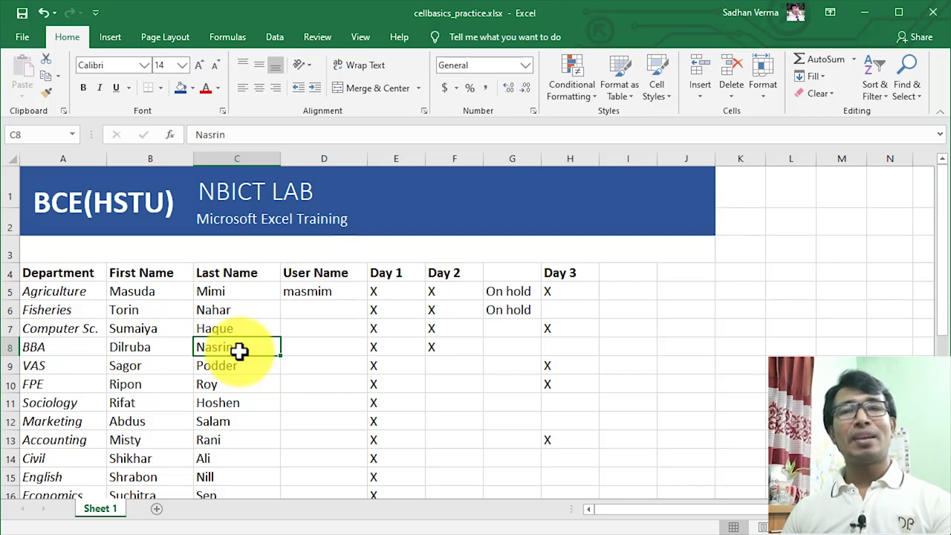
pyautogui.click(141, 329)
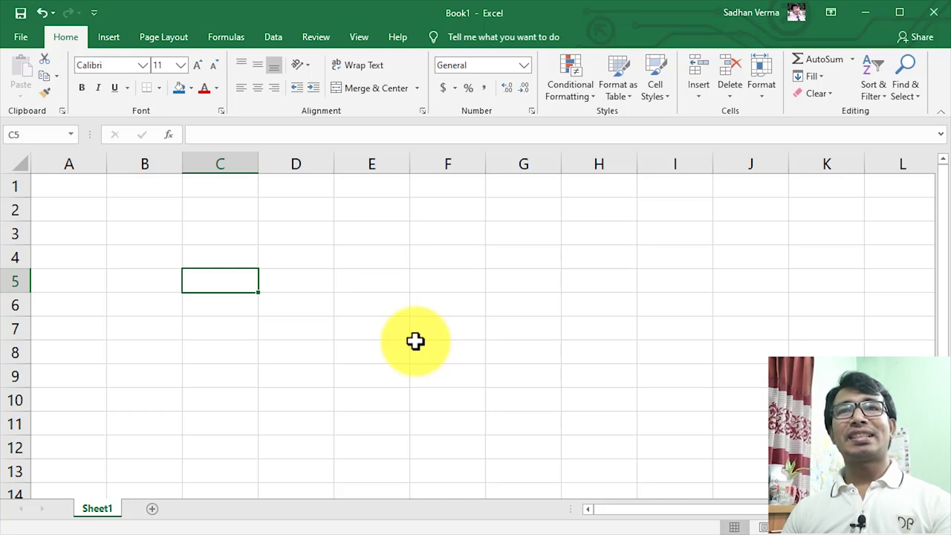
pyautogui.click(223, 281)
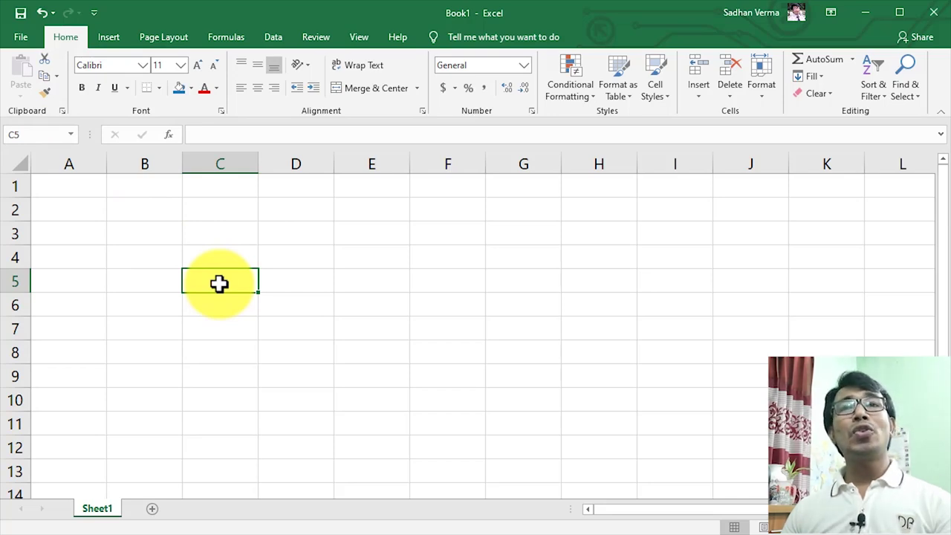
pyautogui.click(306, 258)
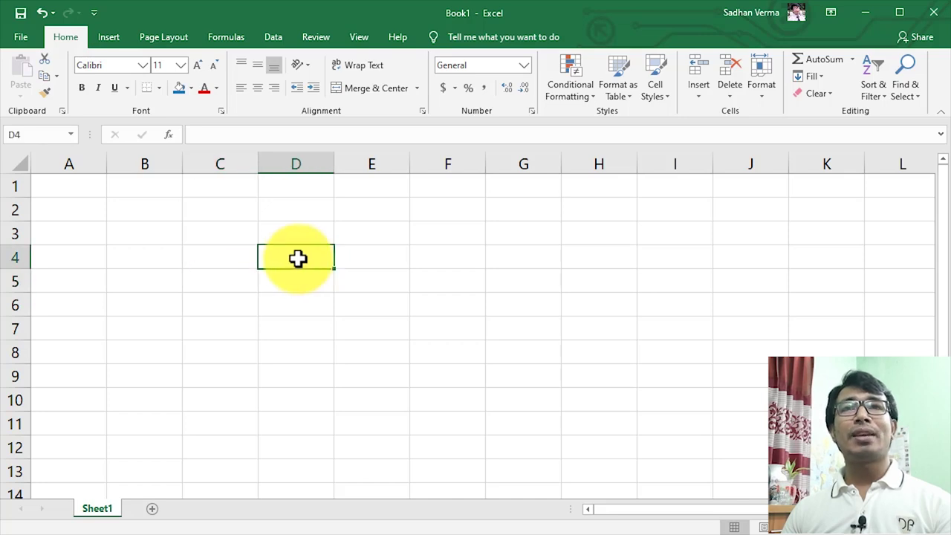
pyautogui.click(224, 232)
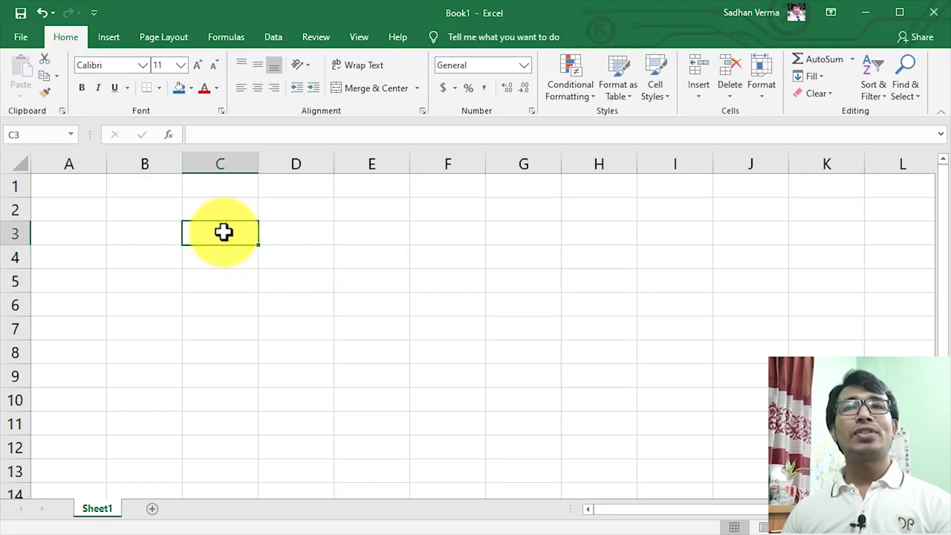
pyautogui.click(138, 235)
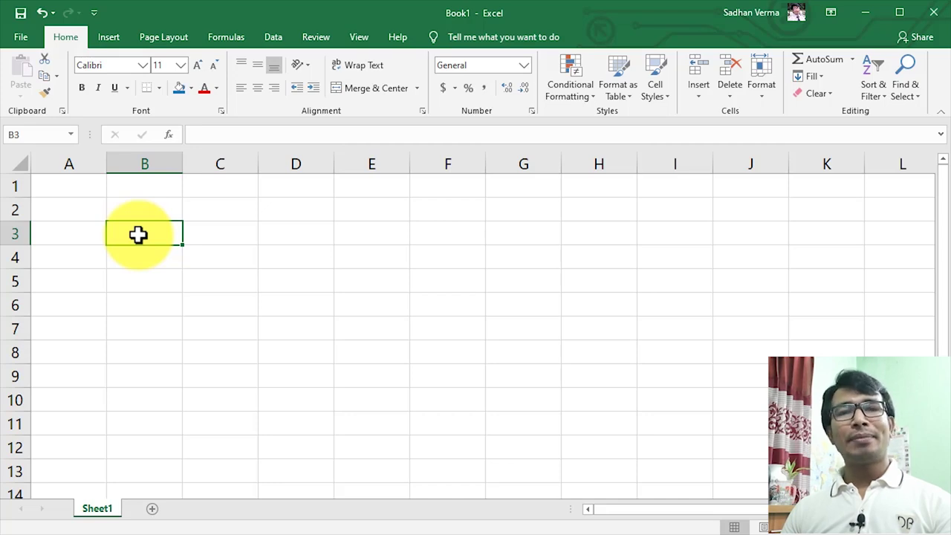
pyautogui.click(15, 281)
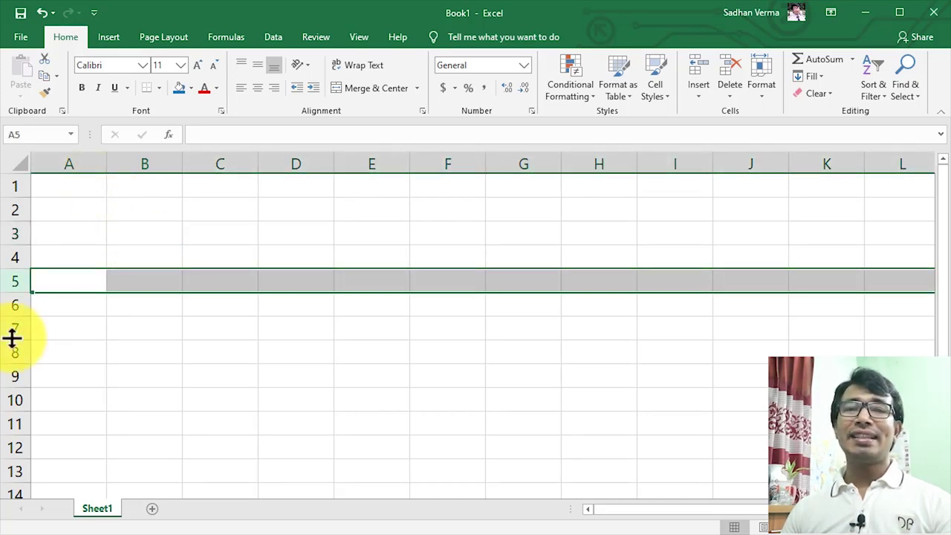
pyautogui.click(236, 283)
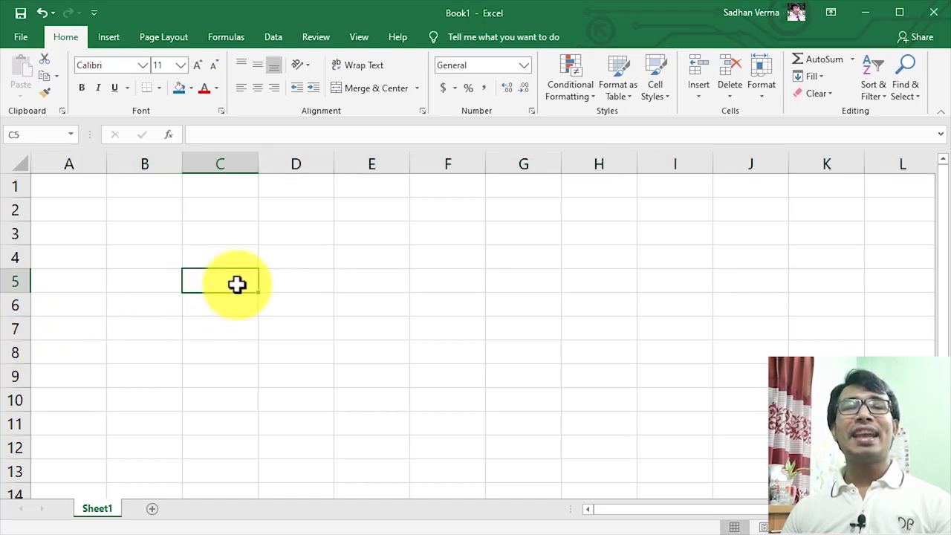
pyautogui.moveTo(236, 284); pyautogui.dragTo(289, 282)
pyautogui.click(289, 283)
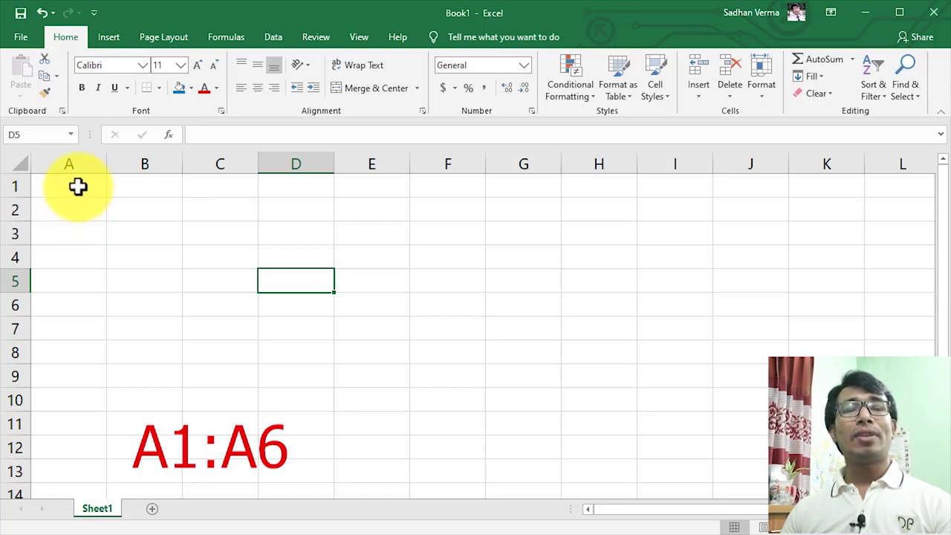
pyautogui.moveTo(78, 186); pyautogui.dragTo(80, 252)
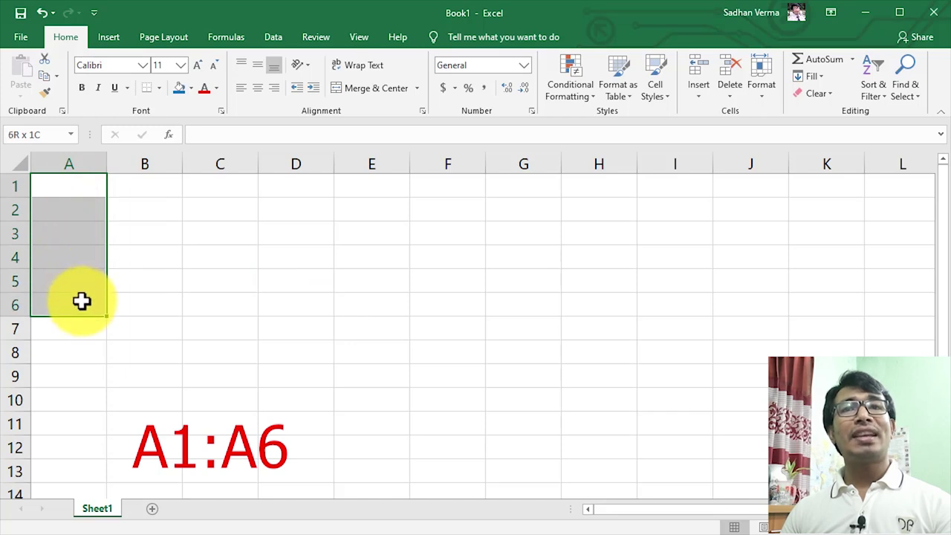
pyautogui.moveTo(81, 252); pyautogui.dragTo(81, 300)
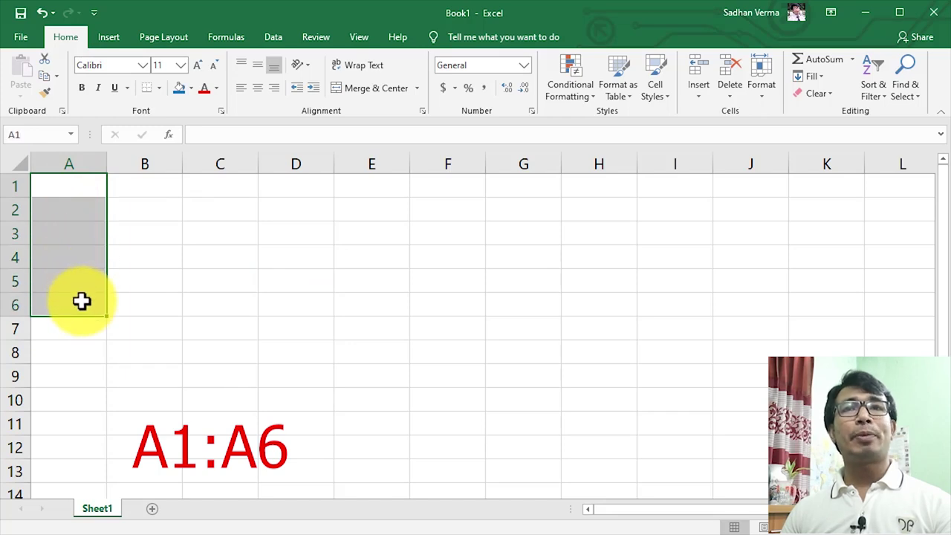
pyautogui.click(255, 357)
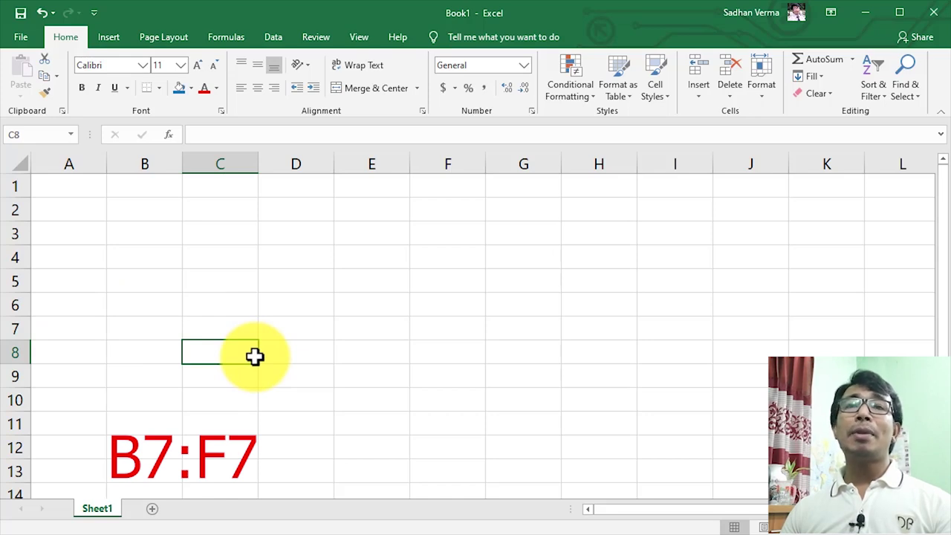
pyautogui.click(142, 329)
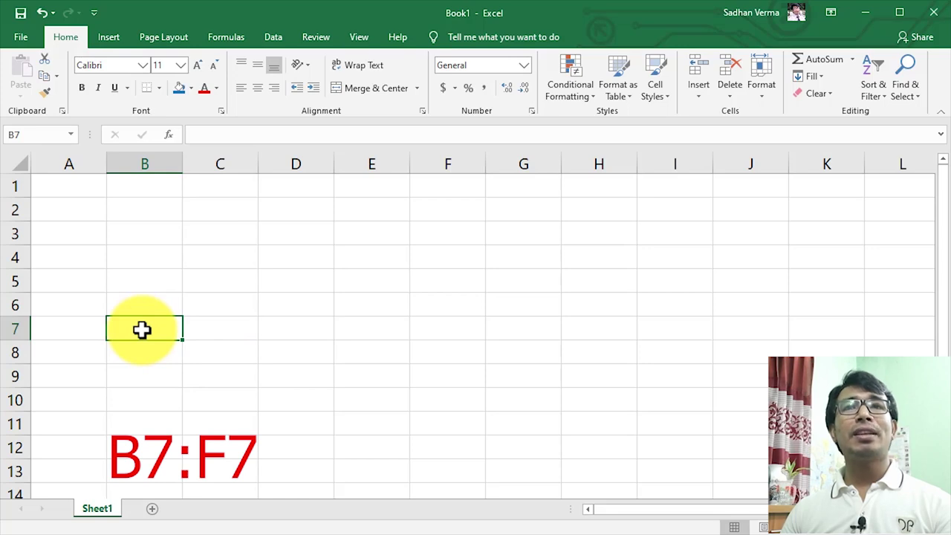
pyautogui.moveTo(141, 329); pyautogui.dragTo(431, 332)
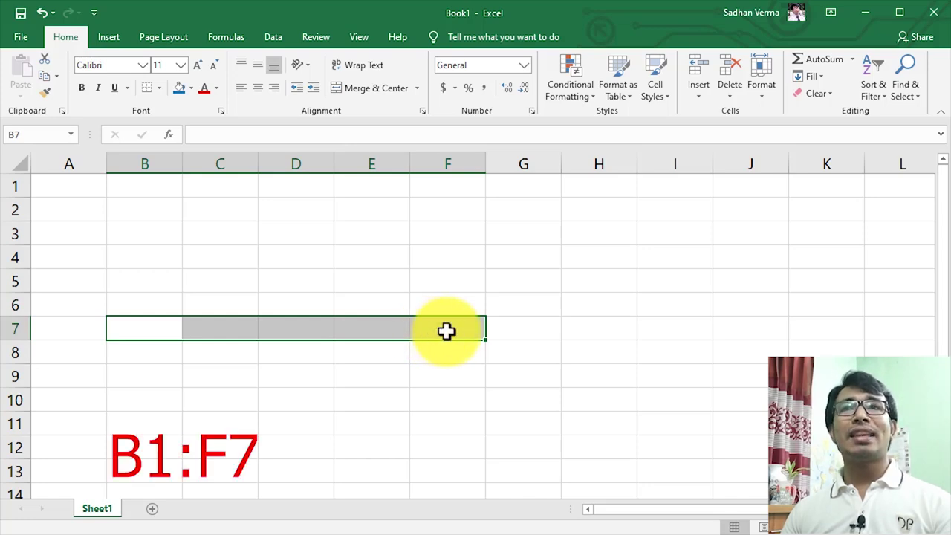
pyautogui.click(159, 187)
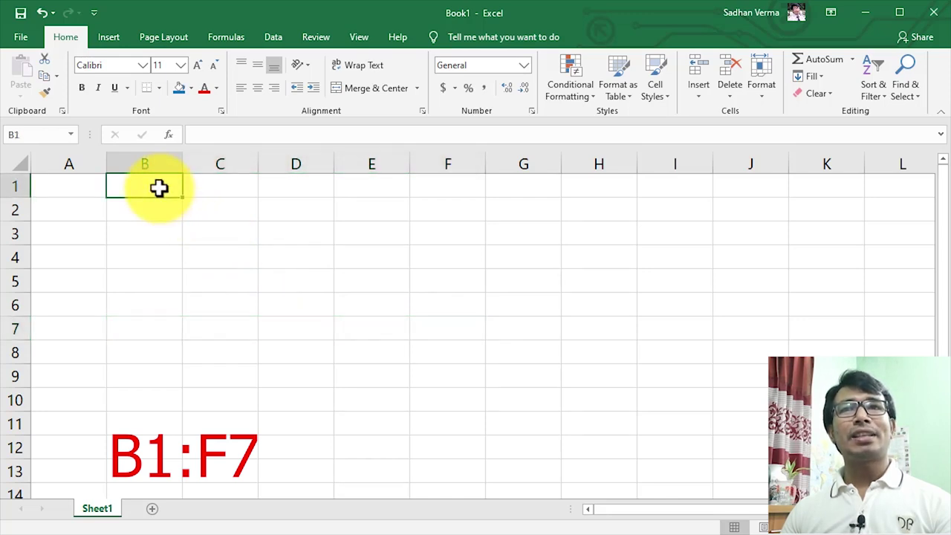
pyautogui.moveTo(159, 188); pyautogui.dragTo(431, 316)
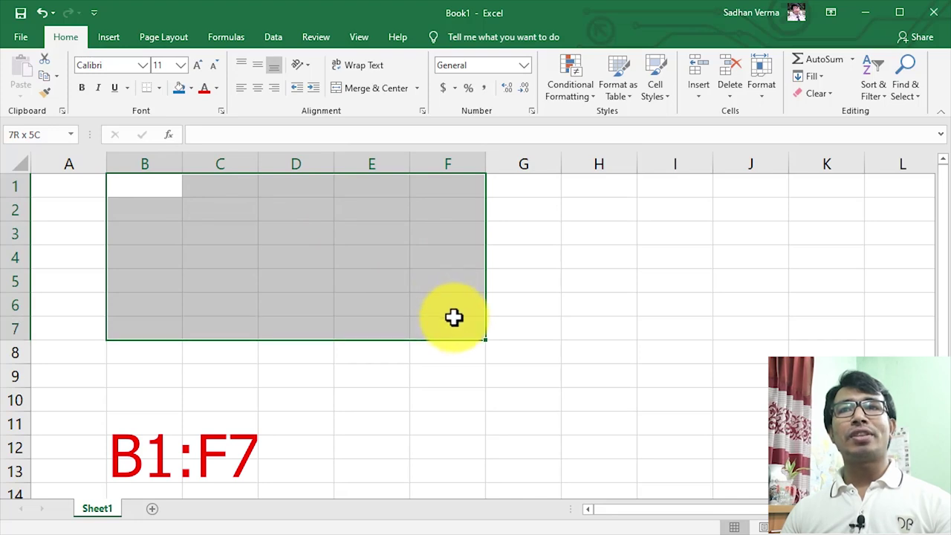
pyautogui.moveTo(431, 316); pyautogui.dragTo(454, 321)
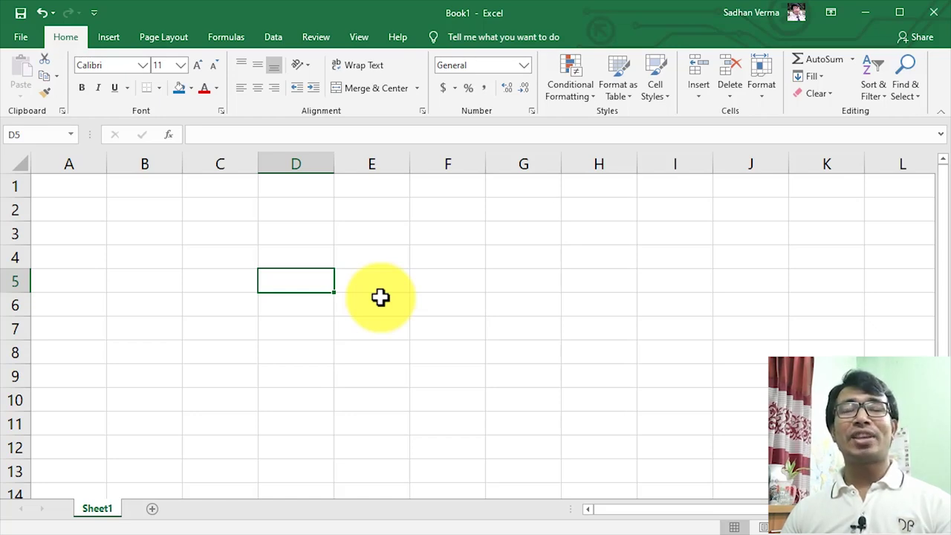
pyautogui.click(305, 158)
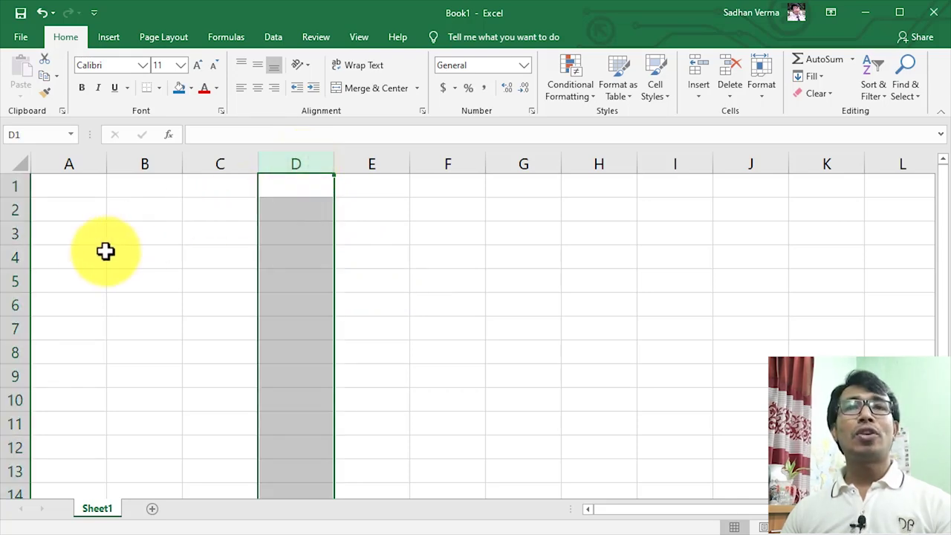
pyautogui.keyDown('ctrl'); pyautogui.click(10, 279); pyautogui.keyUp('ctrl')
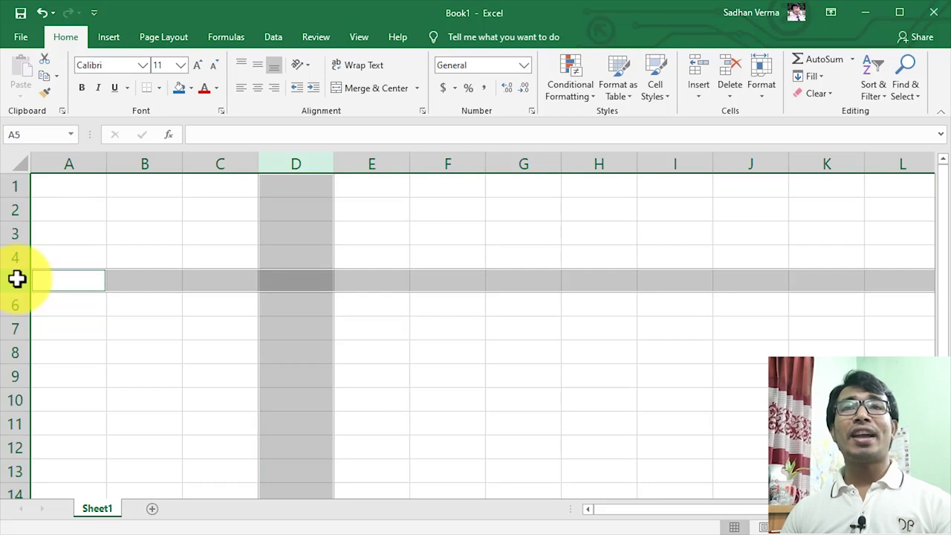
pyautogui.click(245, 282)
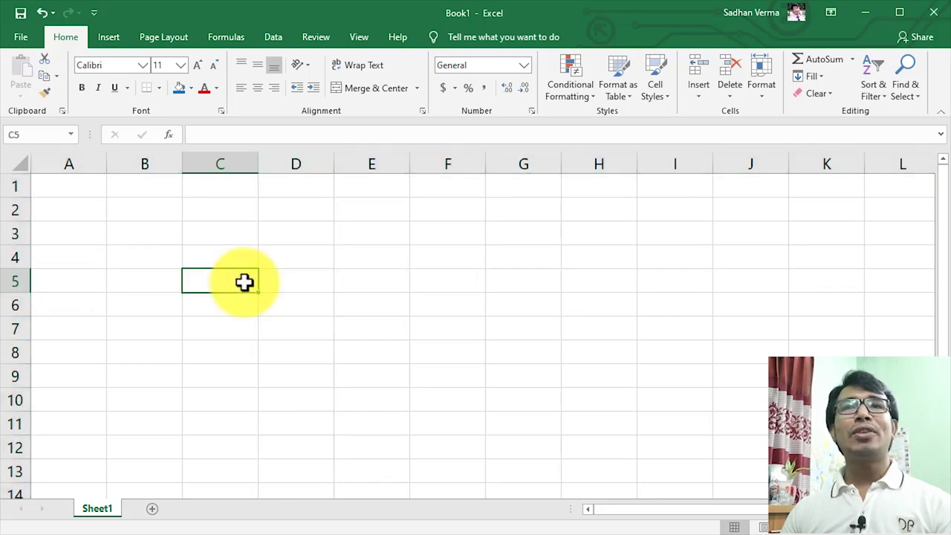
pyautogui.click(18, 330)
pyautogui.click(15, 352)
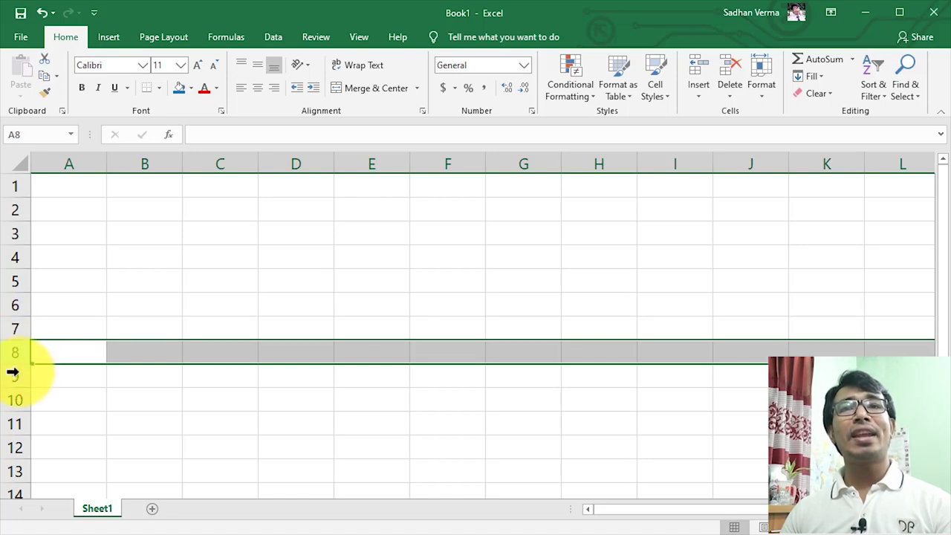
pyautogui.click(16, 374)
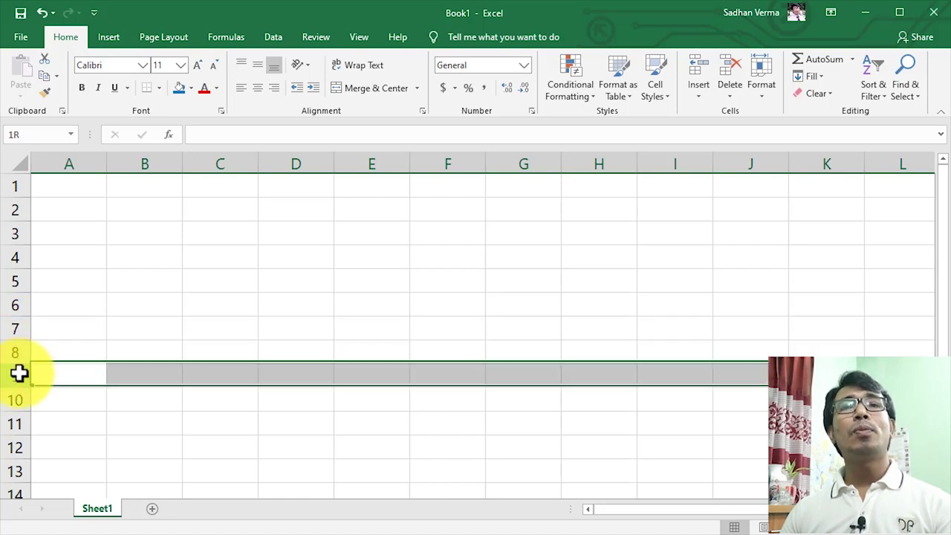
pyautogui.click(300, 164)
pyautogui.click(227, 162)
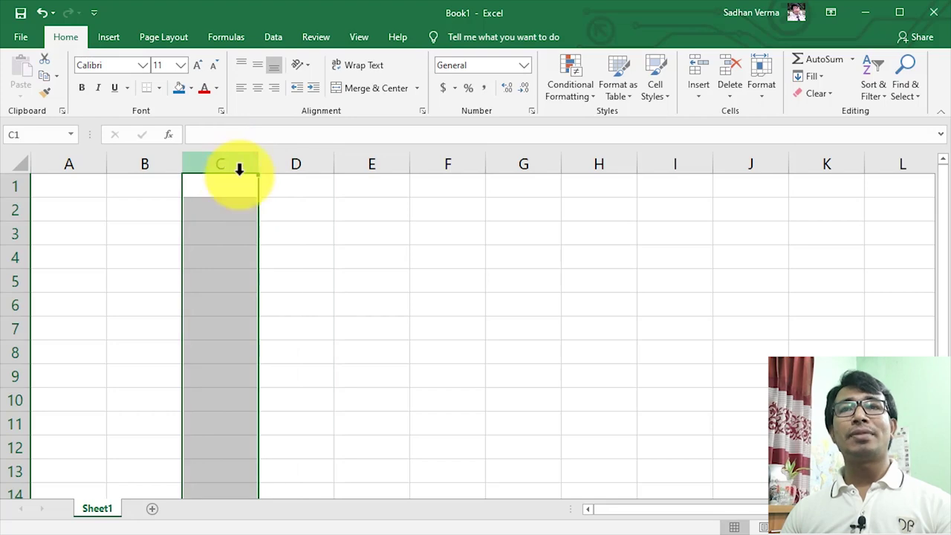
pyautogui.click(344, 255)
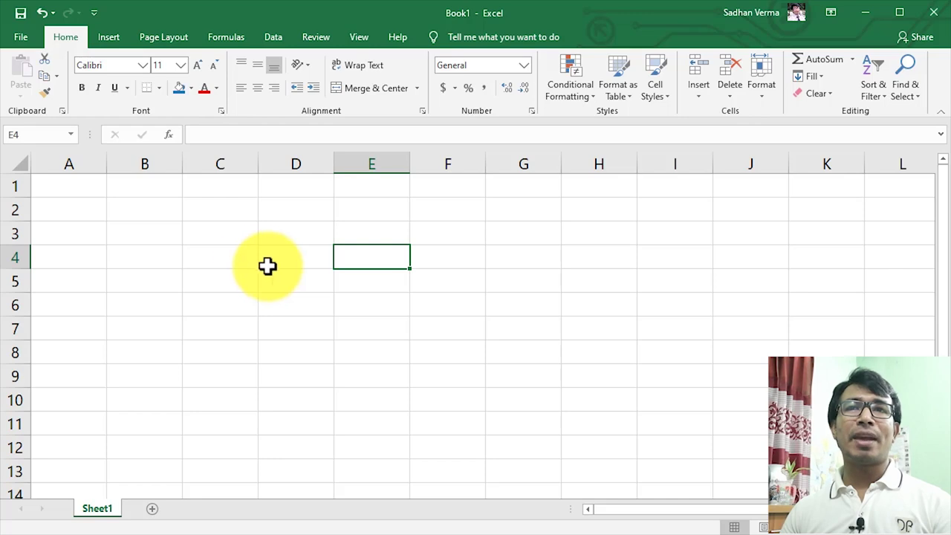
pyautogui.click(222, 256)
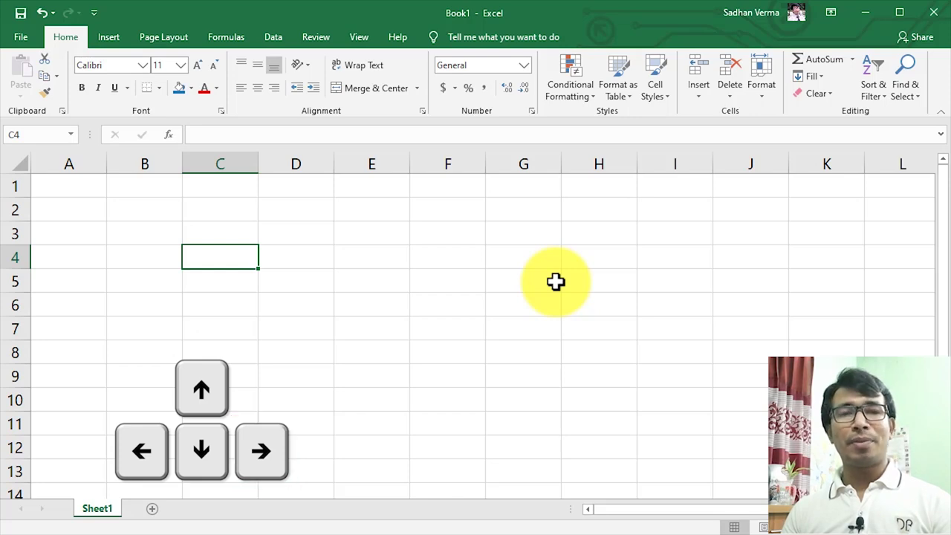
pyautogui.press('Right')
pyautogui.press('Right')
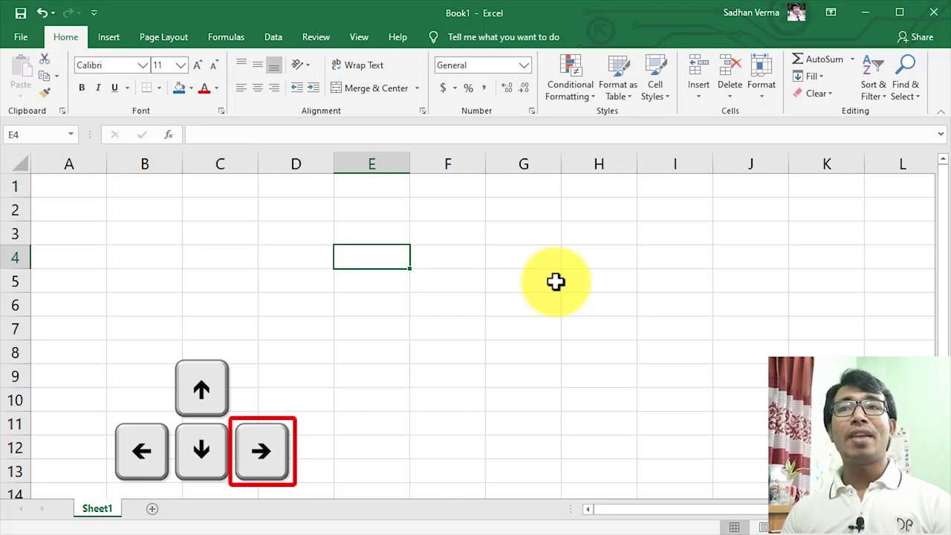
pyautogui.press('Right')
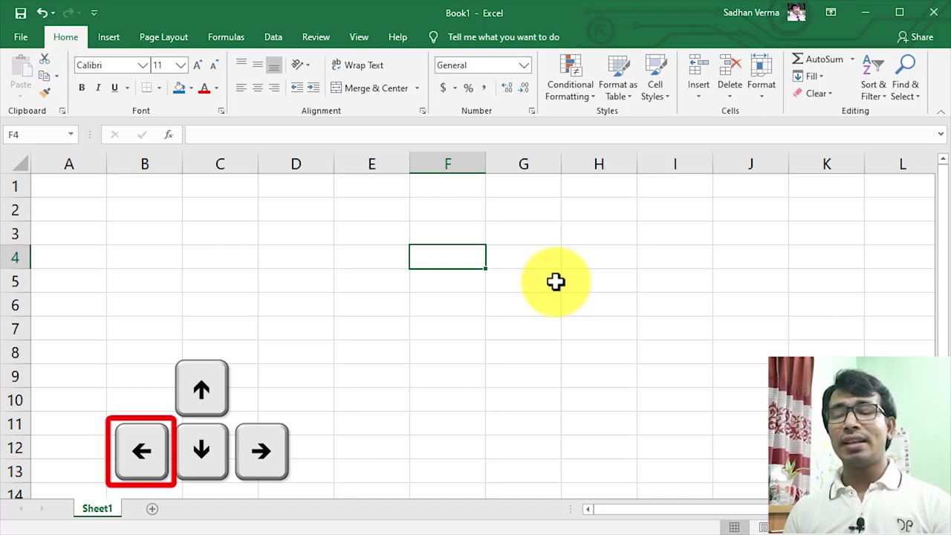
pyautogui.press('Left')
pyautogui.press('Left')
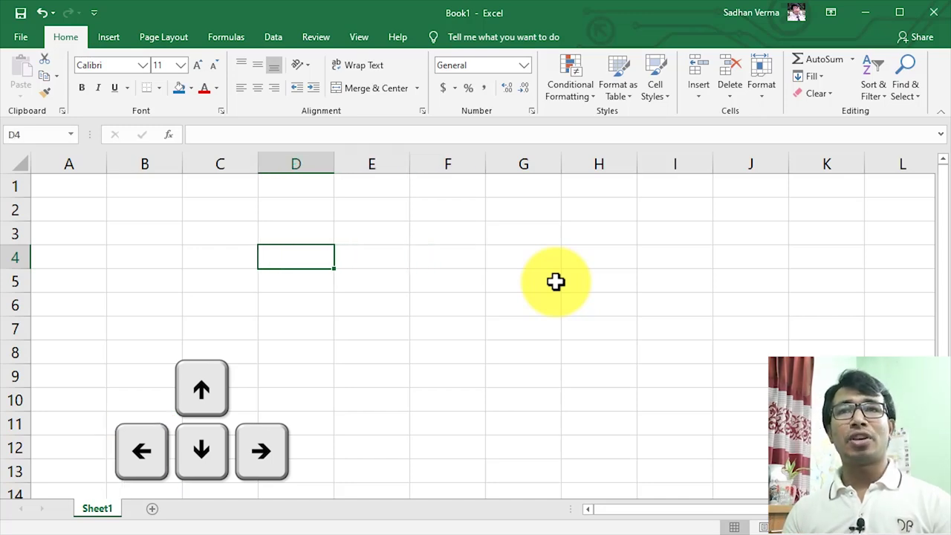
pyautogui.press('Left')
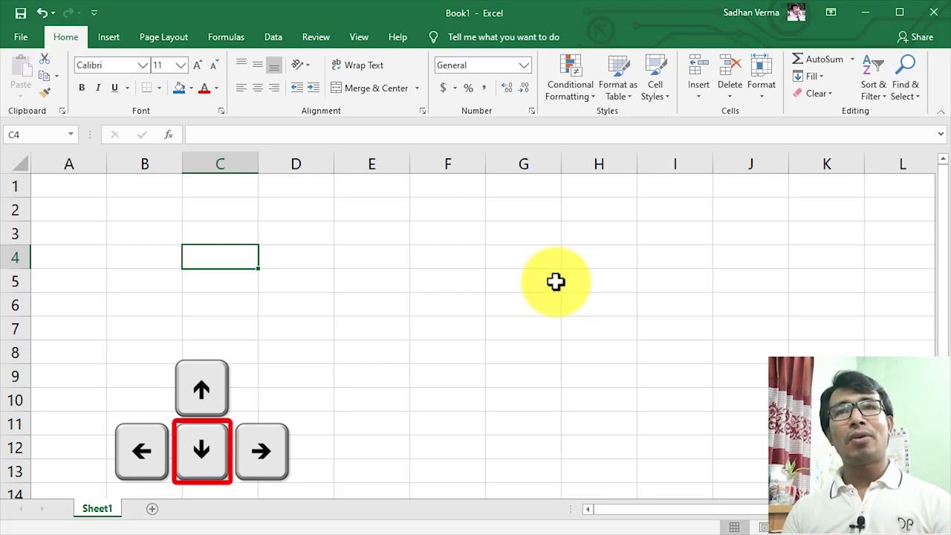
pyautogui.press('Down')
pyautogui.press('Down')
pyautogui.press('Down')
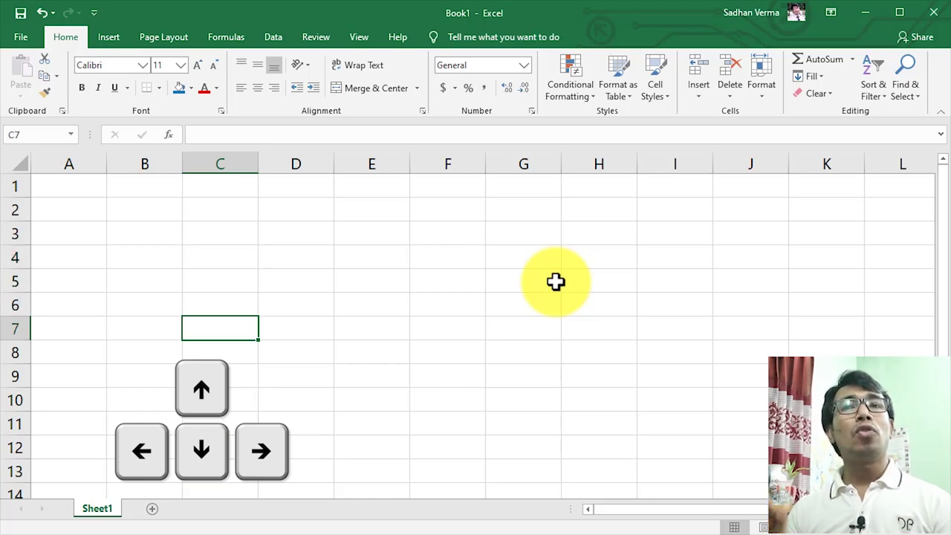
pyautogui.press('Up')
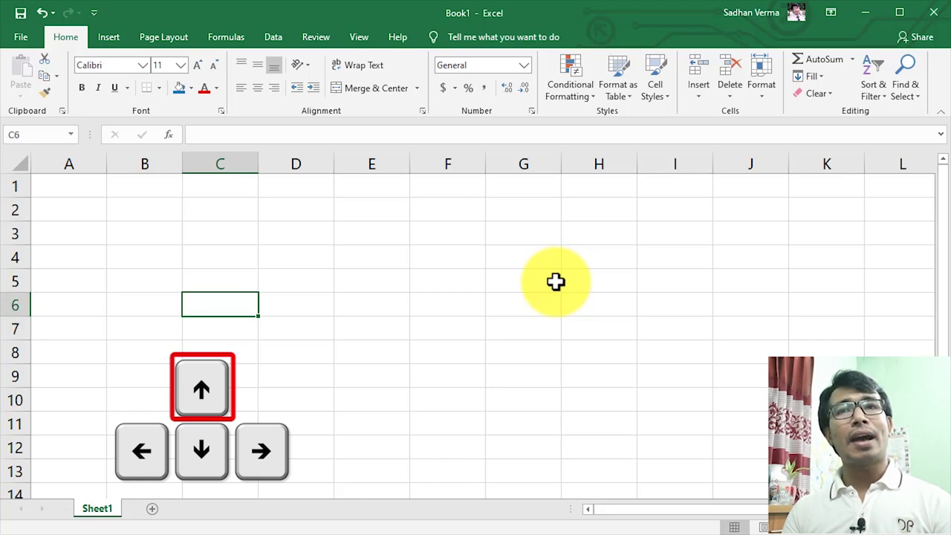
pyautogui.press('Up')
pyautogui.press('Up')
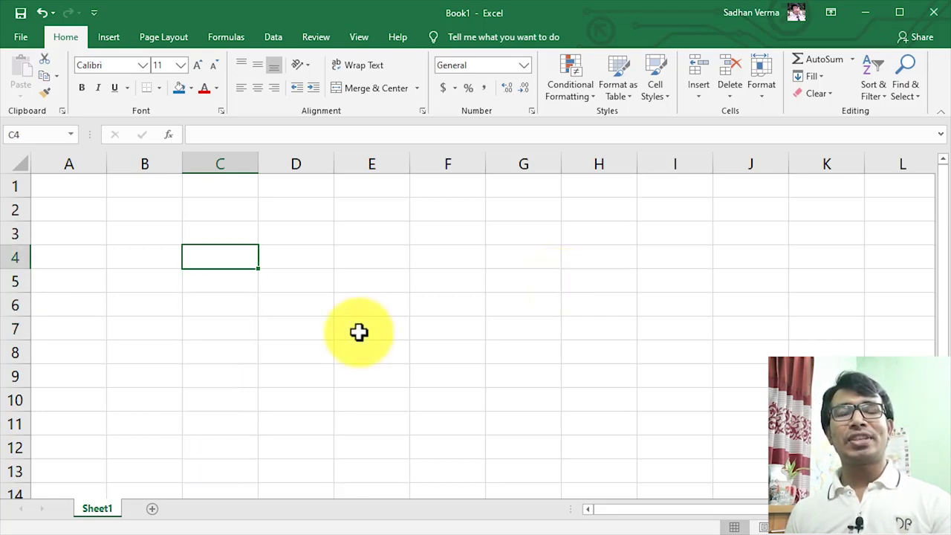
pyautogui.press('Tab')
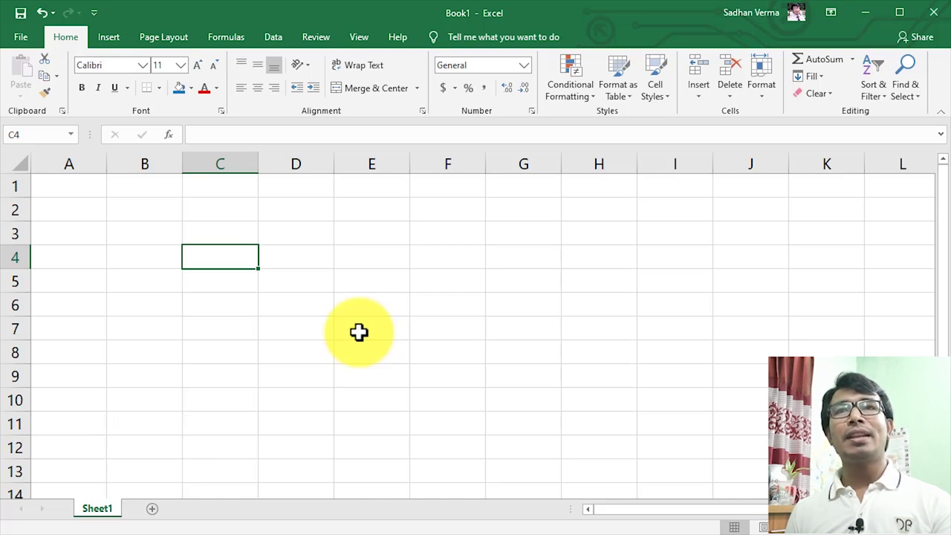
pyautogui.press('Tab')
pyautogui.press('Tab')
pyautogui.press('Tab')
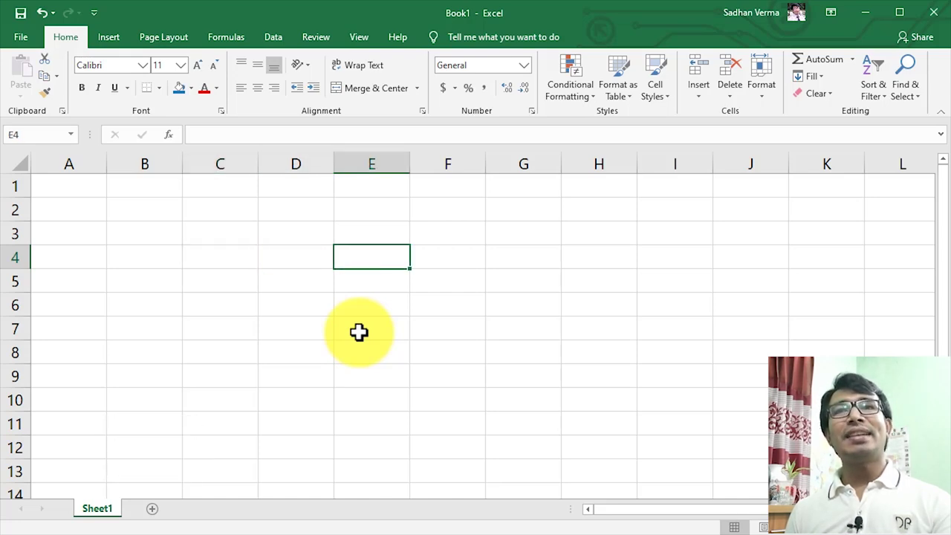
pyautogui.press('Tab')
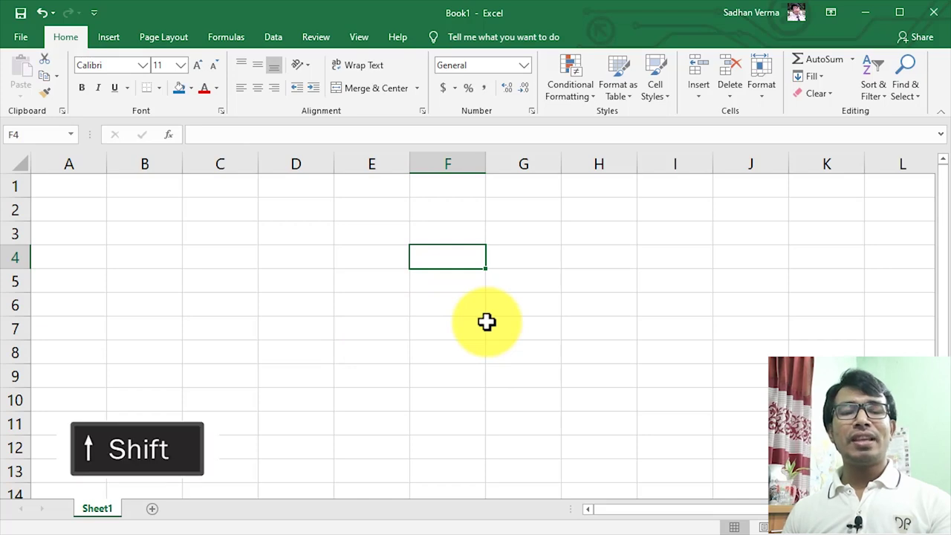
pyautogui.hotkey('shift', 'Tab')
pyautogui.hotkey('shift', 'Tab')
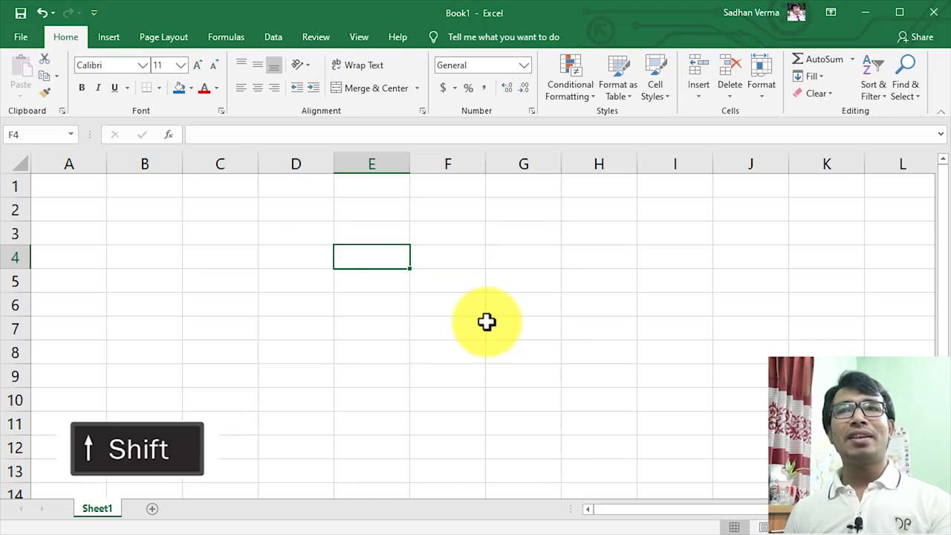
pyautogui.hotkey('shift', 'Tab')
pyautogui.hotkey('shift', 'Tab')
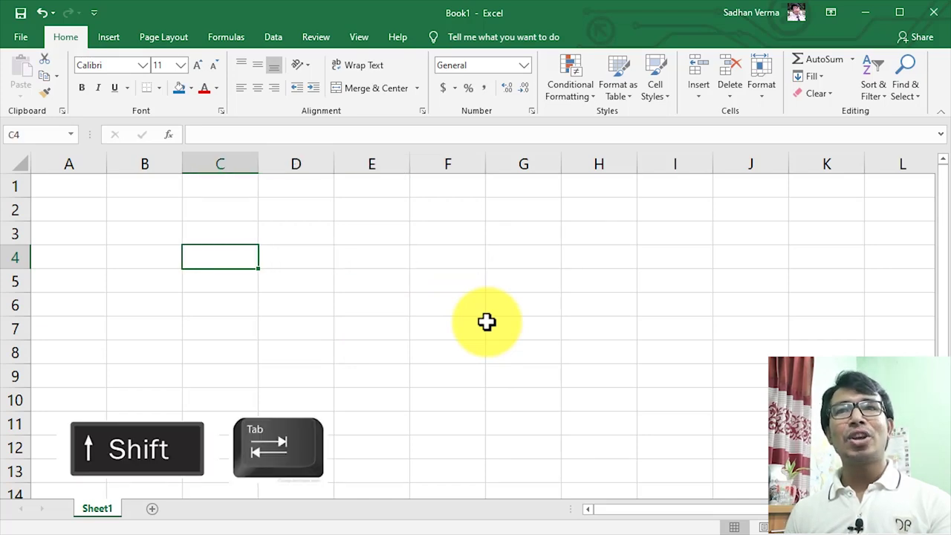
pyautogui.click(358, 271)
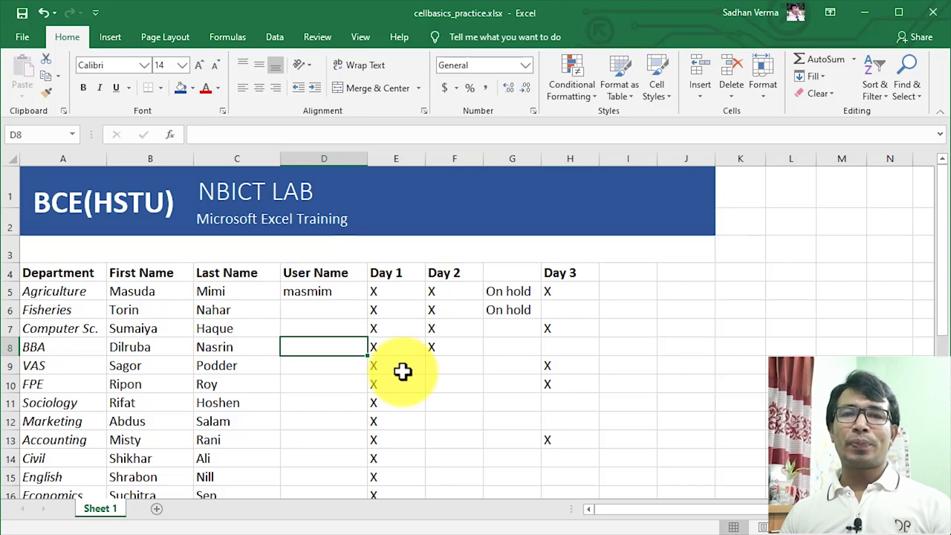
pyautogui.click(308, 357)
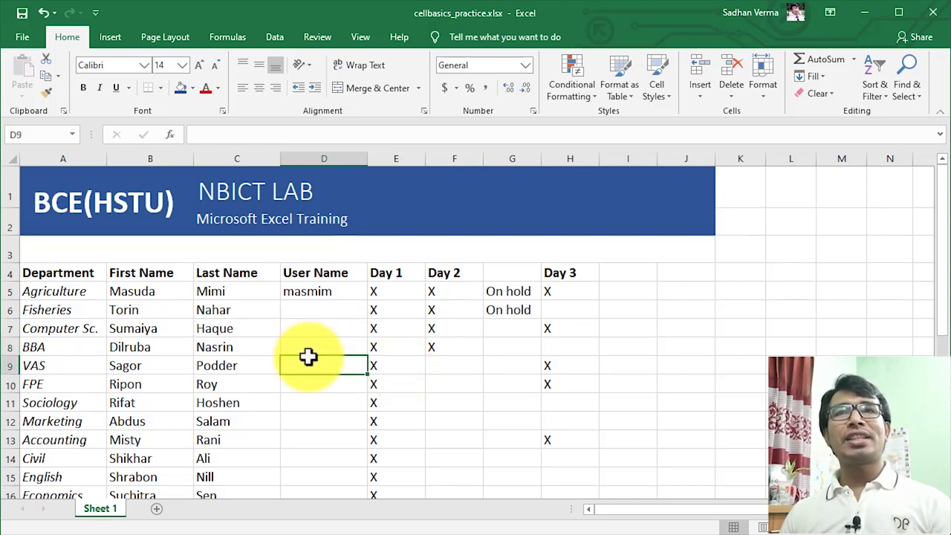
pyautogui.click(226, 313)
pyautogui.click(159, 314)
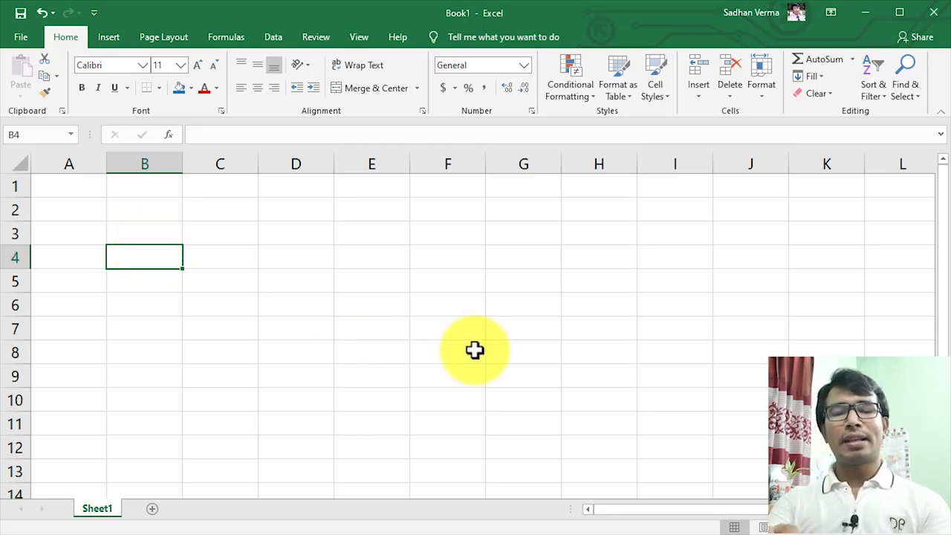
# Step: Type Friday into B4 and Sunday into C4, then step across B4, C4 and D4
pyautogui.write('Fri')
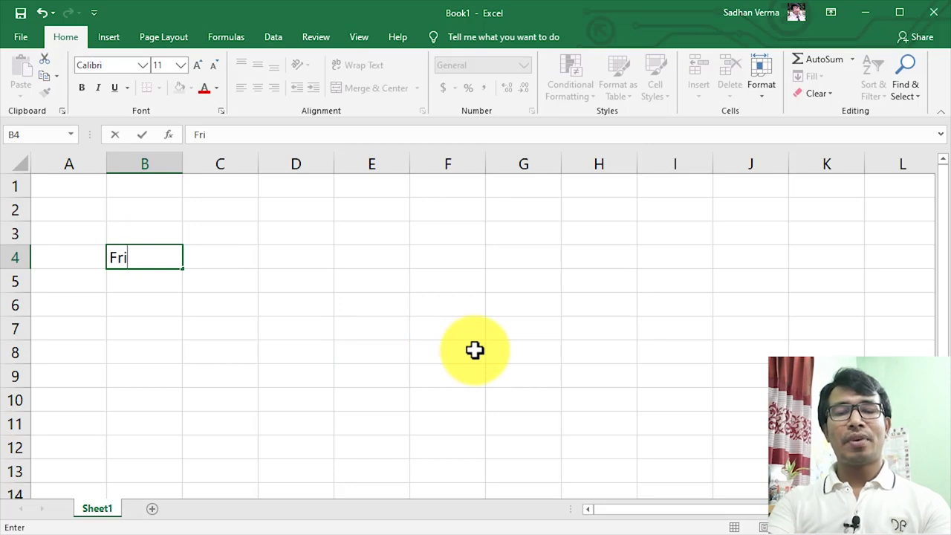
pyautogui.write('day')
pyautogui.press('Return')
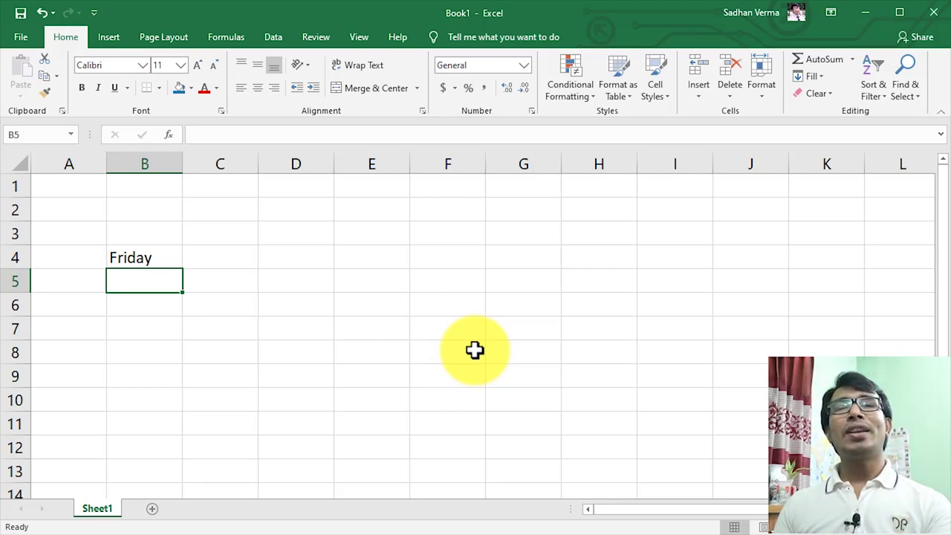
pyautogui.click(229, 260)
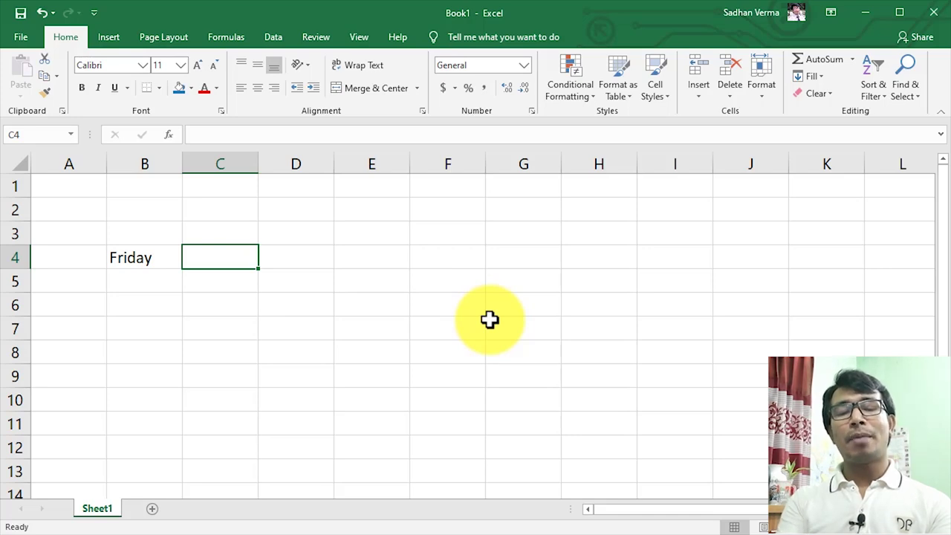
pyautogui.write('Sunday')
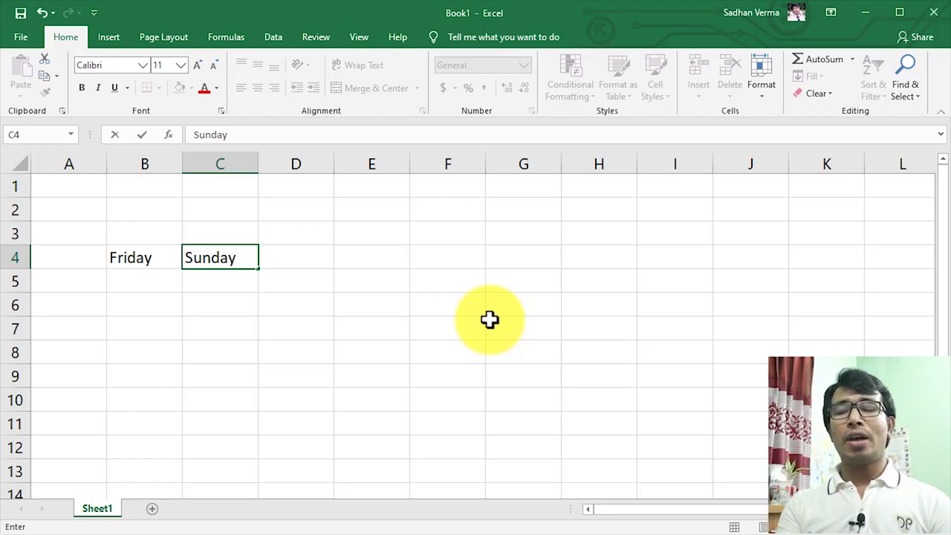
pyautogui.press('Return')
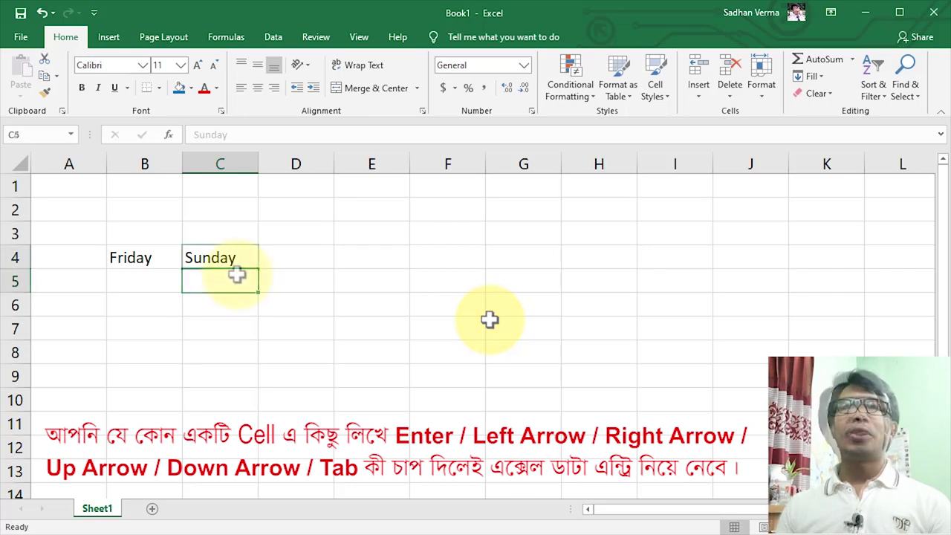
pyautogui.click(151, 254)
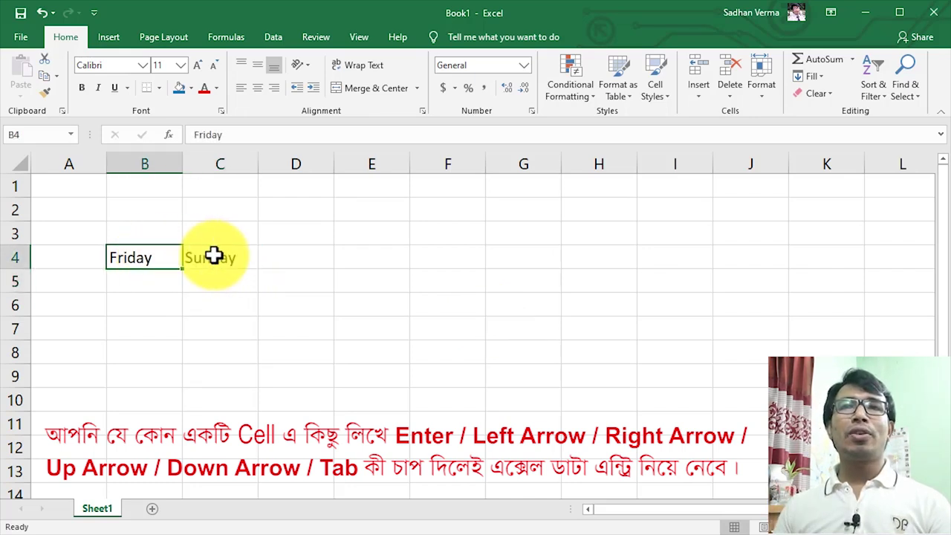
pyautogui.click(214, 255)
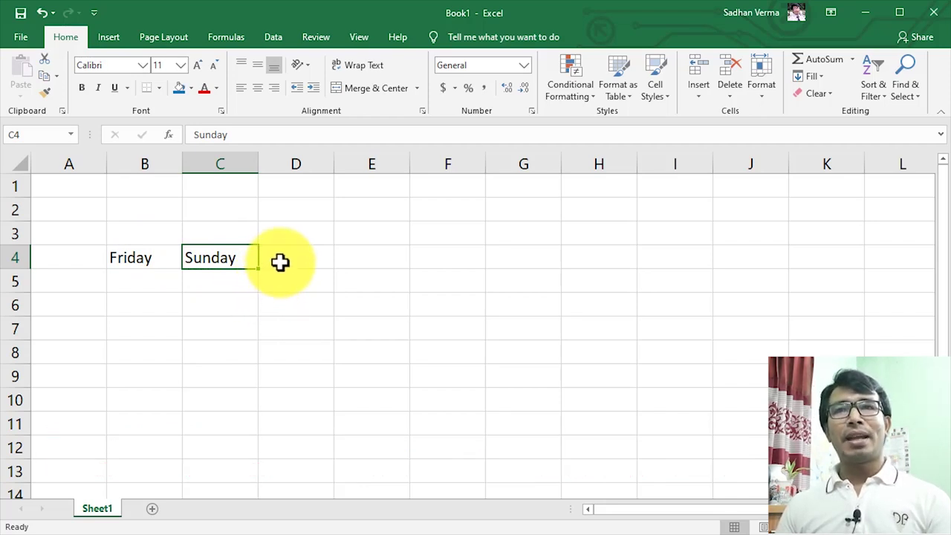
pyautogui.click(280, 261)
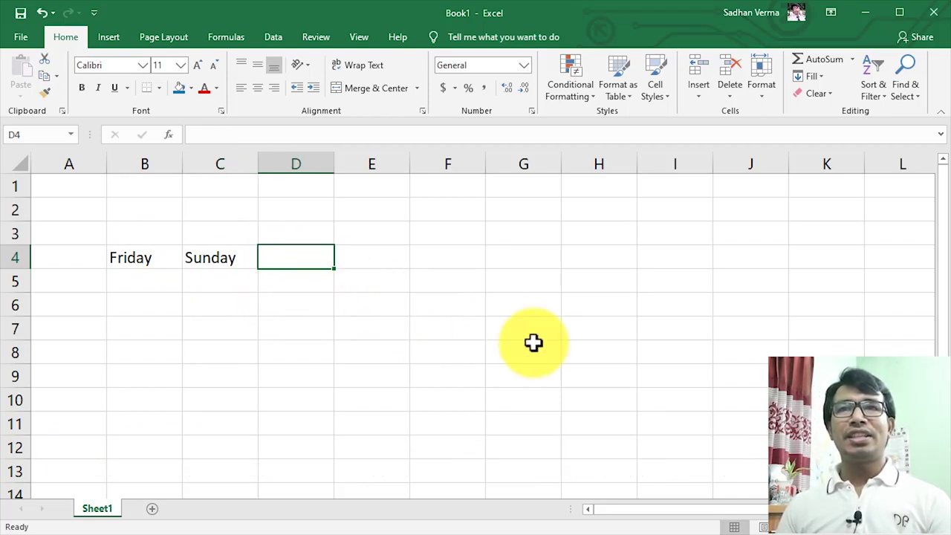
# Step: Enter 56 in D4 and 58 in E4
pyautogui.write('56')
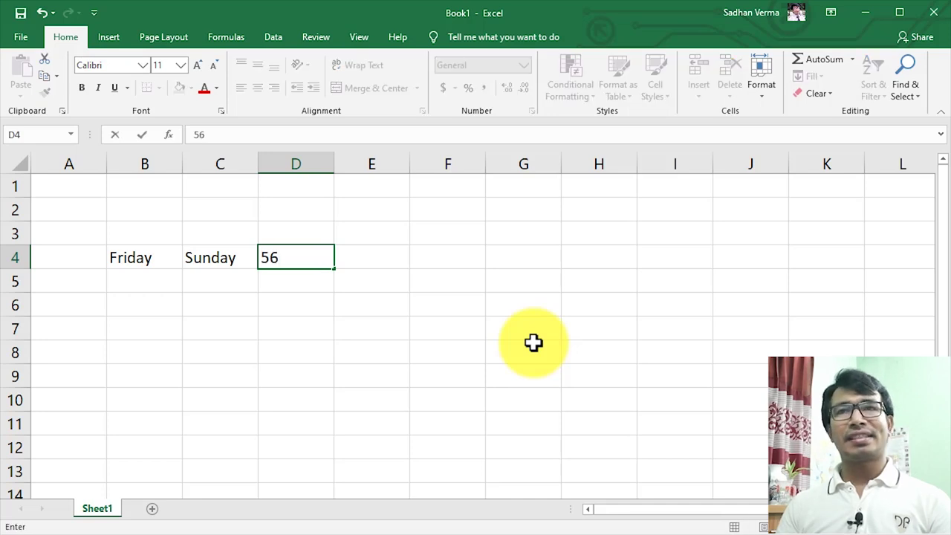
pyautogui.click(364, 257)
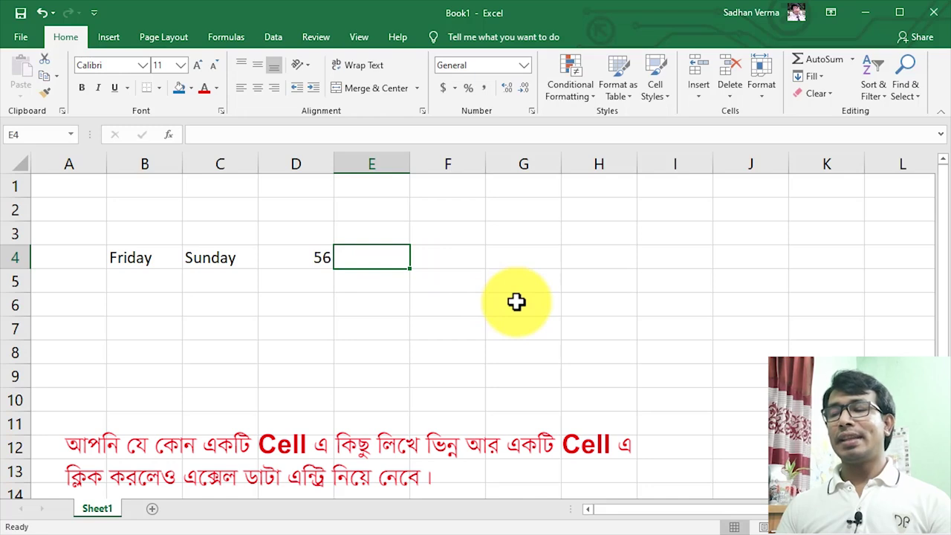
pyautogui.write('58')
pyautogui.press('Return')
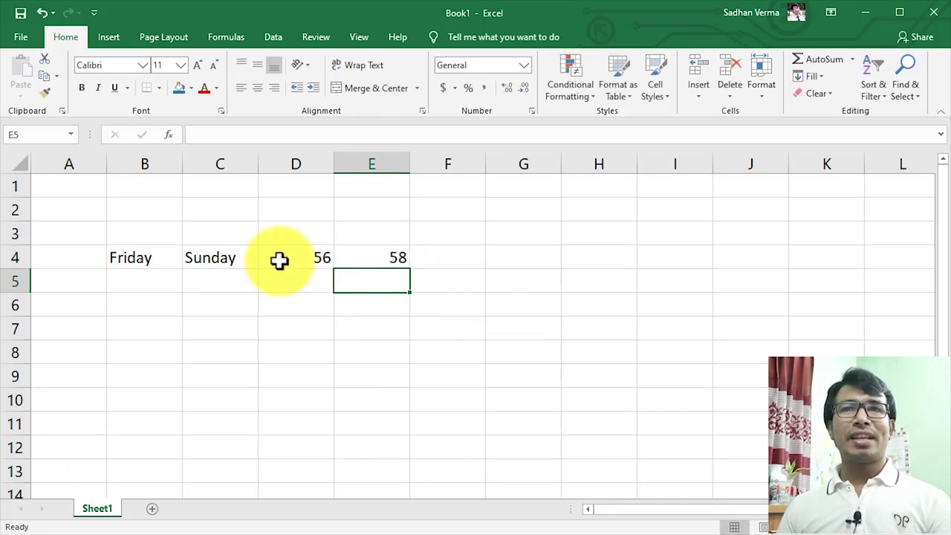
# Step: Select B4:E4 to read Count 4 and Sum 114 in the status bar
pyautogui.click(138, 255)
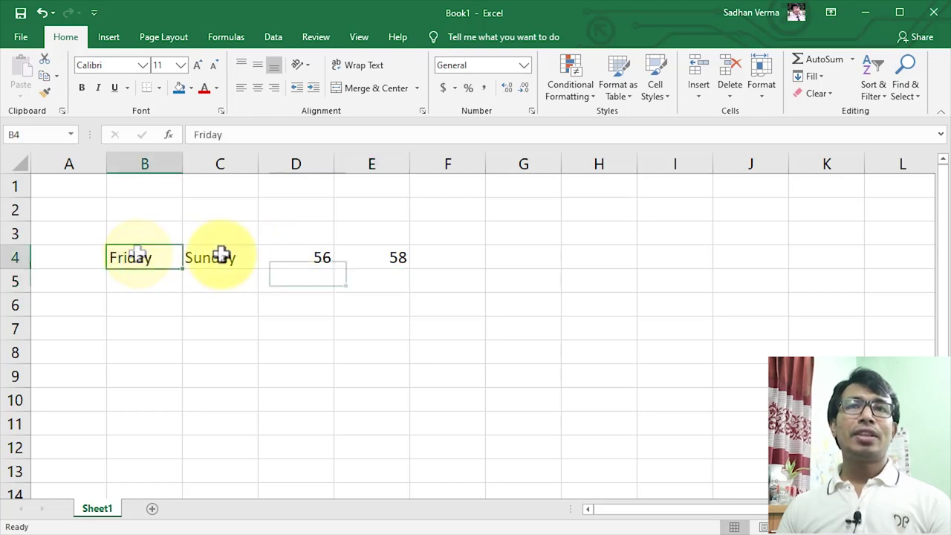
pyautogui.click(222, 255)
pyautogui.click(289, 257)
pyautogui.click(382, 257)
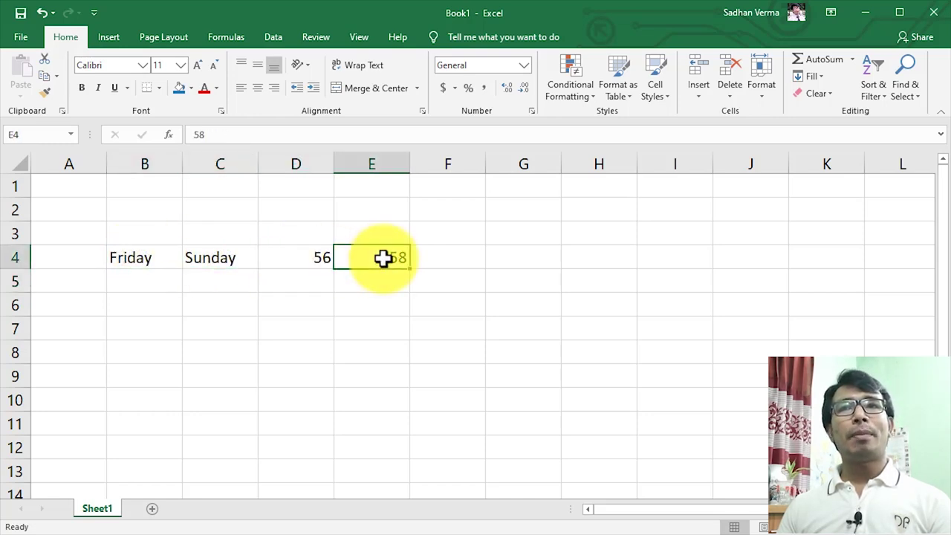
pyautogui.moveTo(141, 257); pyautogui.dragTo(367, 264)
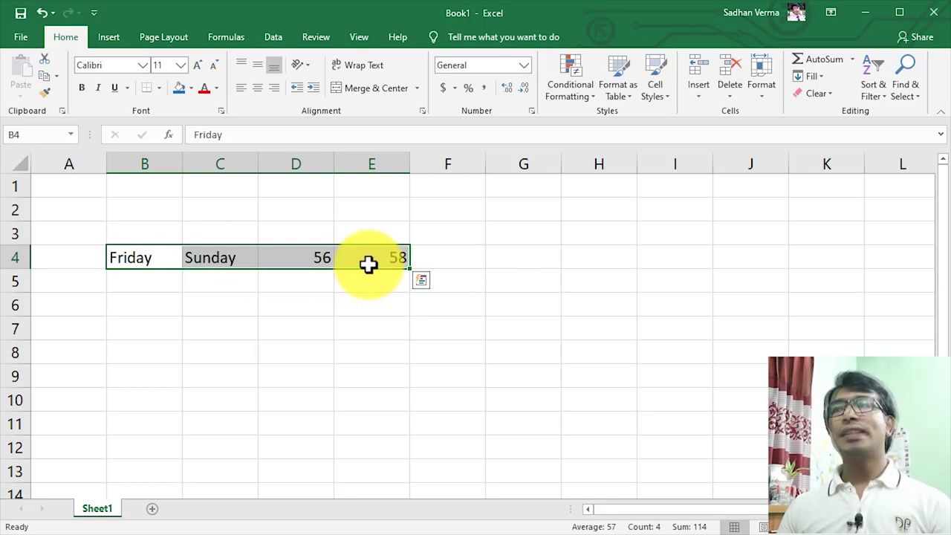
pyautogui.click(127, 278)
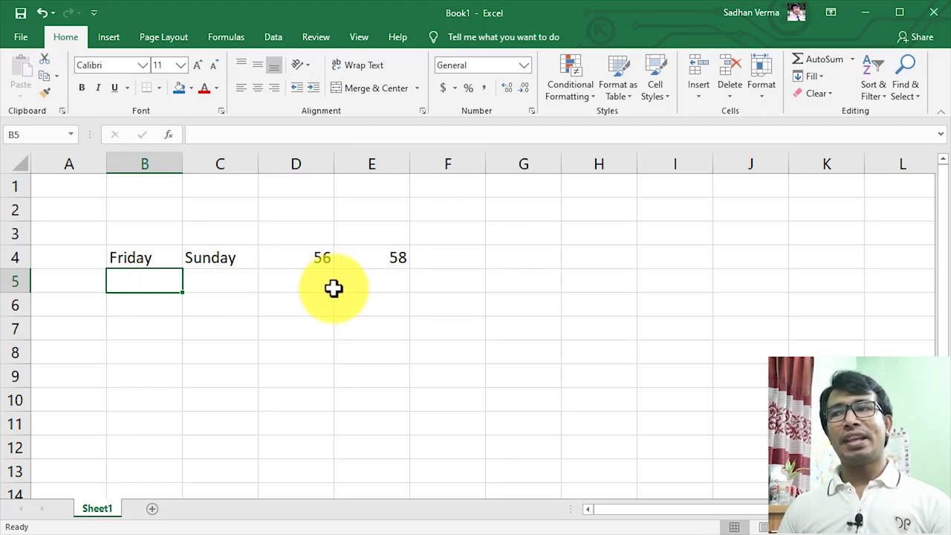
# Step: Enter 17-Jun-20 in B5 and confirm it is stored as 17-06-2020
pyautogui.write('17')
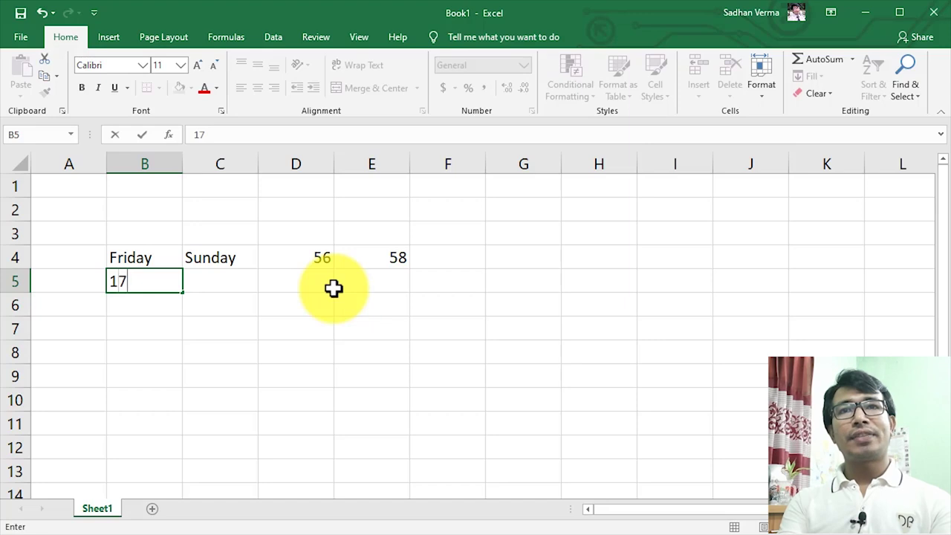
pyautogui.write('-Jun')
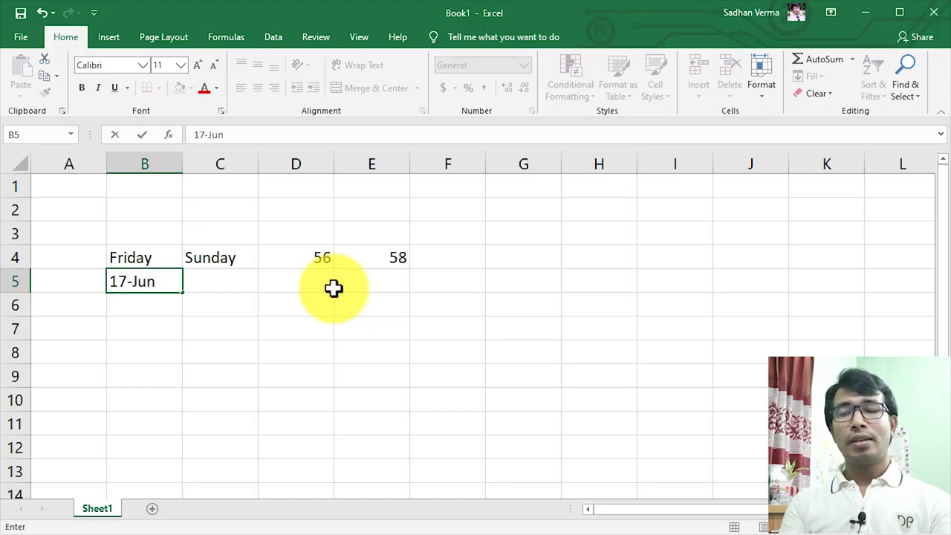
pyautogui.write('-20')
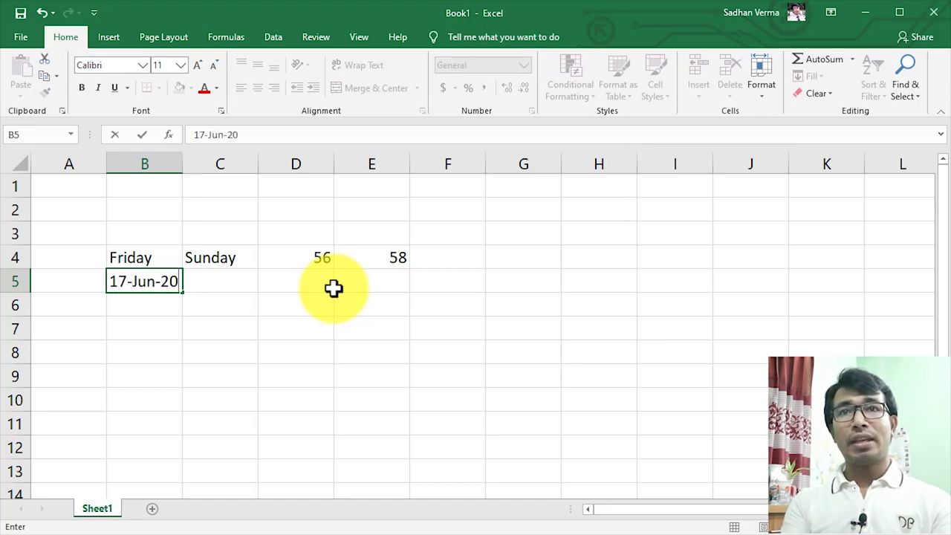
pyautogui.press('Return')
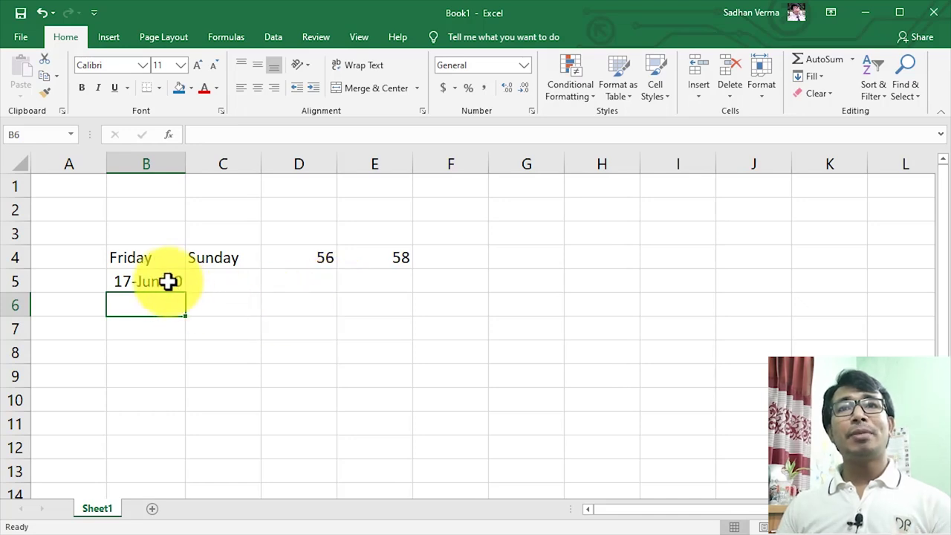
pyautogui.click(167, 281)
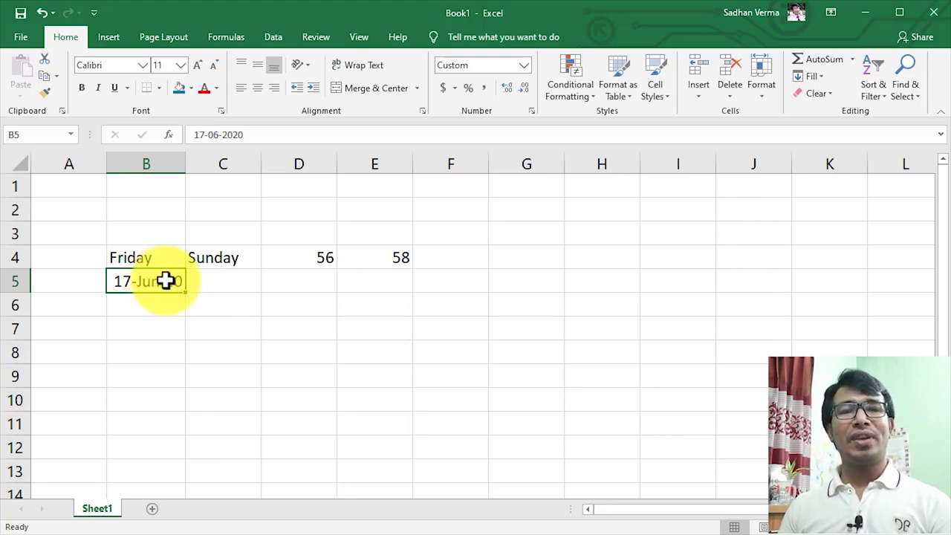
pyautogui.moveTo(131, 257); pyautogui.dragTo(379, 258)
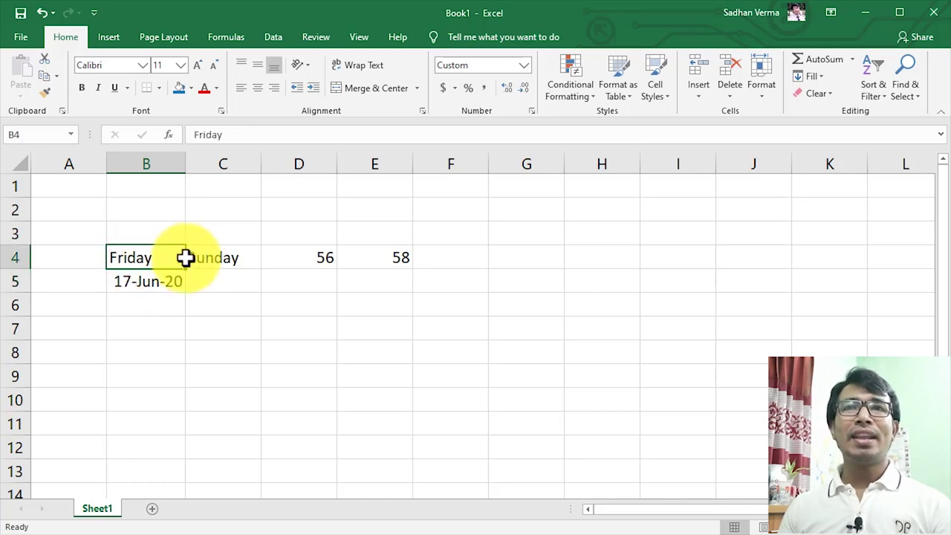
pyautogui.click(153, 280)
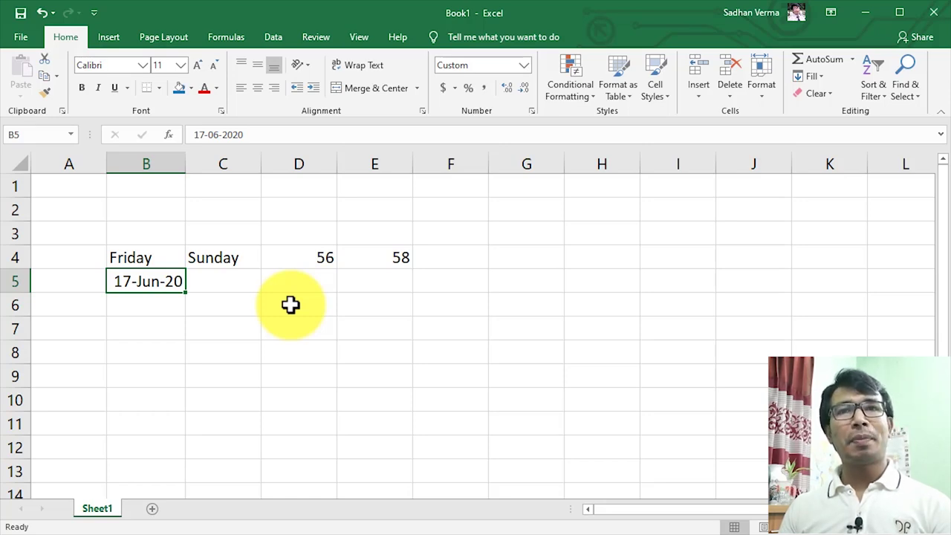
pyautogui.click(221, 284)
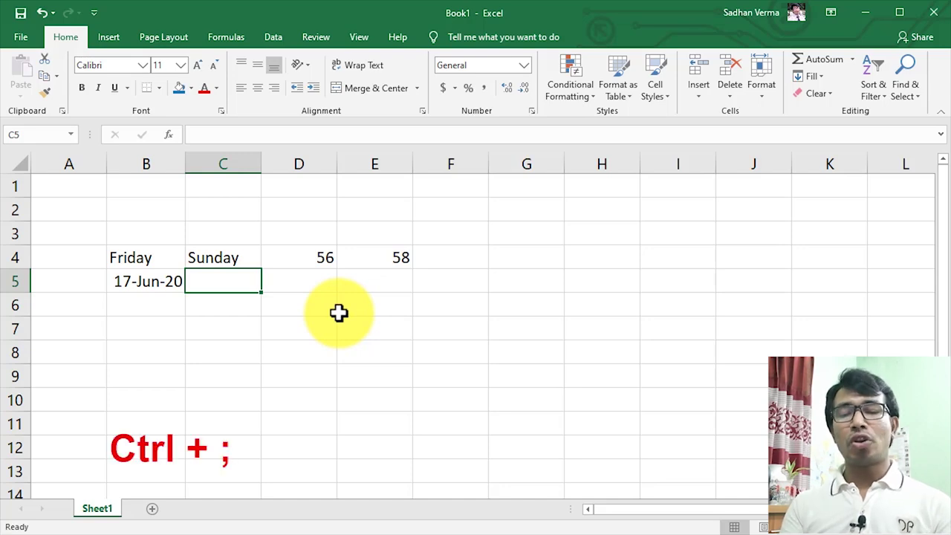
# Step: Insert today's date 17-06-20 into C5 and D5 with Ctrl+;
pyautogui.hotkey('ctrl', ';')
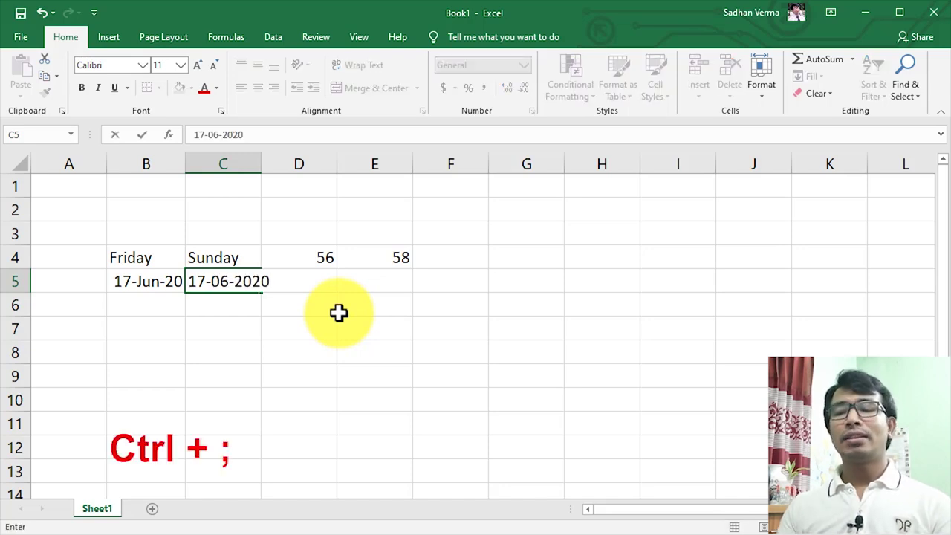
pyautogui.press('Return')
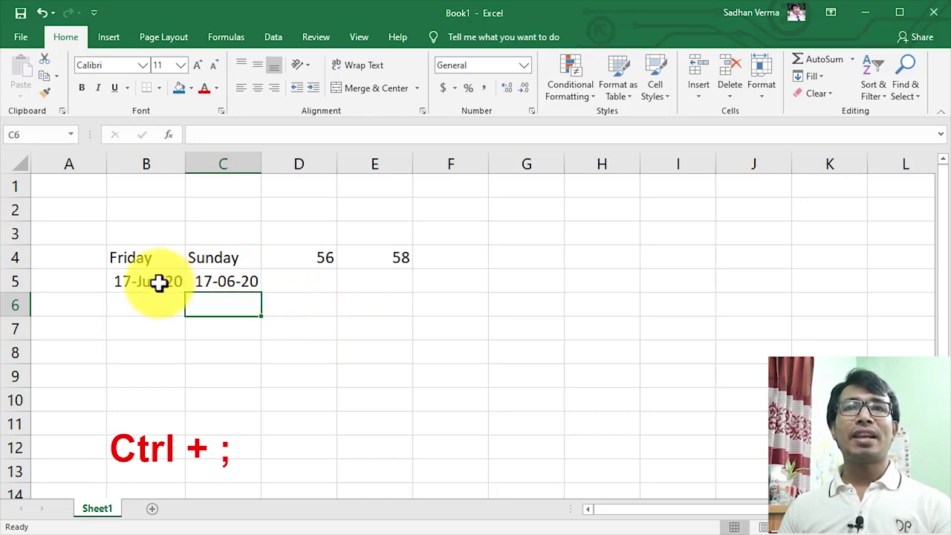
pyautogui.click(297, 283)
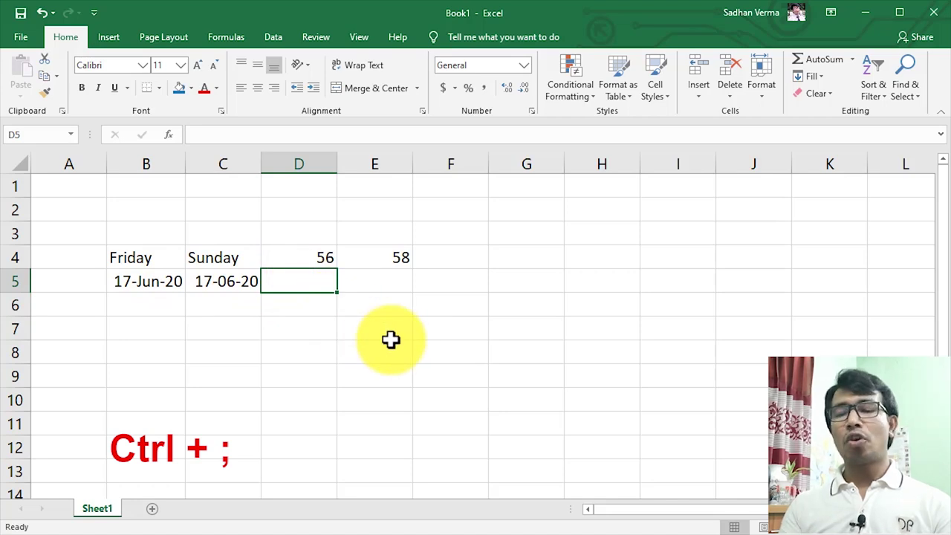
pyautogui.hotkey('ctrl', ';')
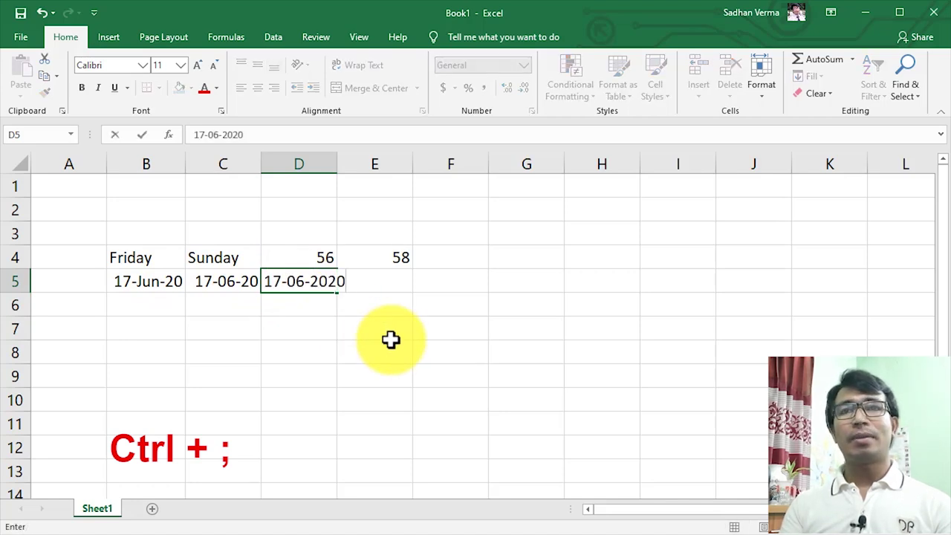
pyautogui.press('Return')
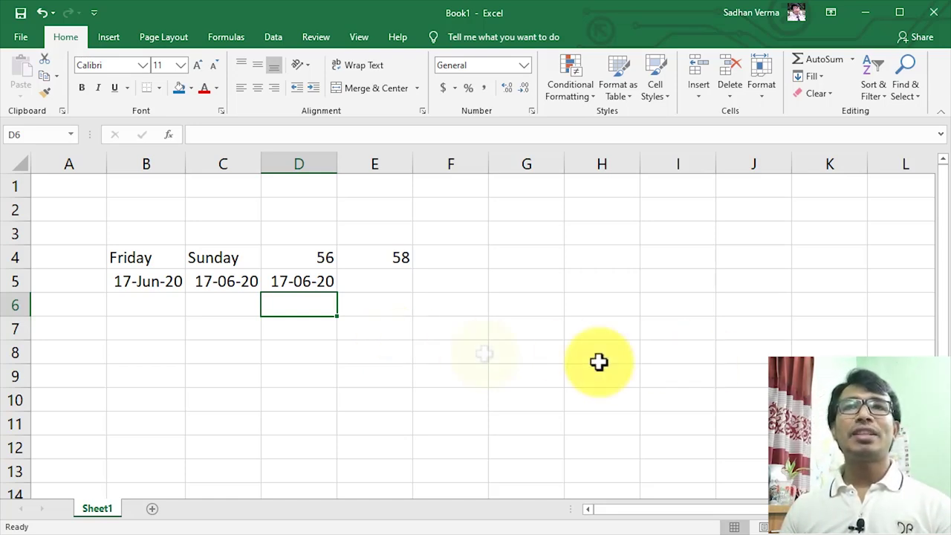
pyautogui.click(159, 333)
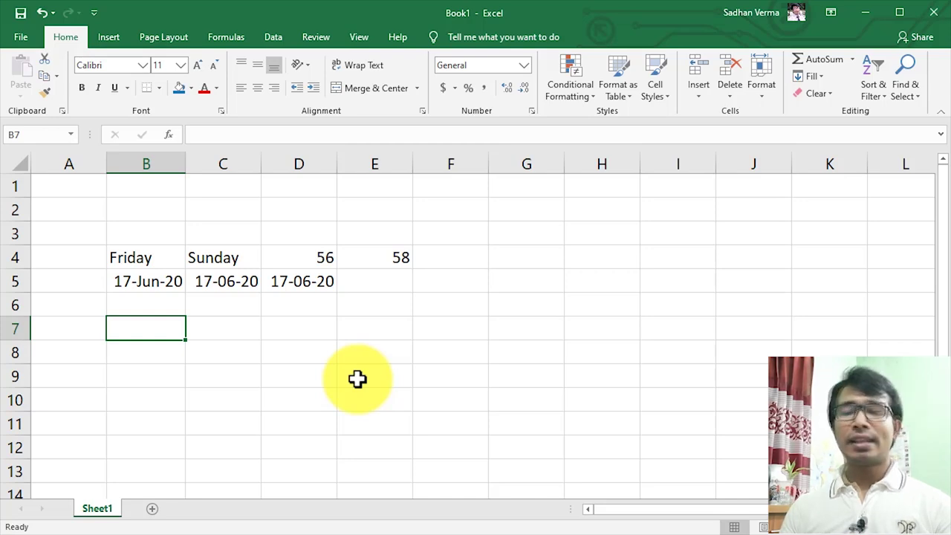
# Step: Enter .05 in B7 and apply Percent Style so it shows 5%
pyautogui.write('.0')
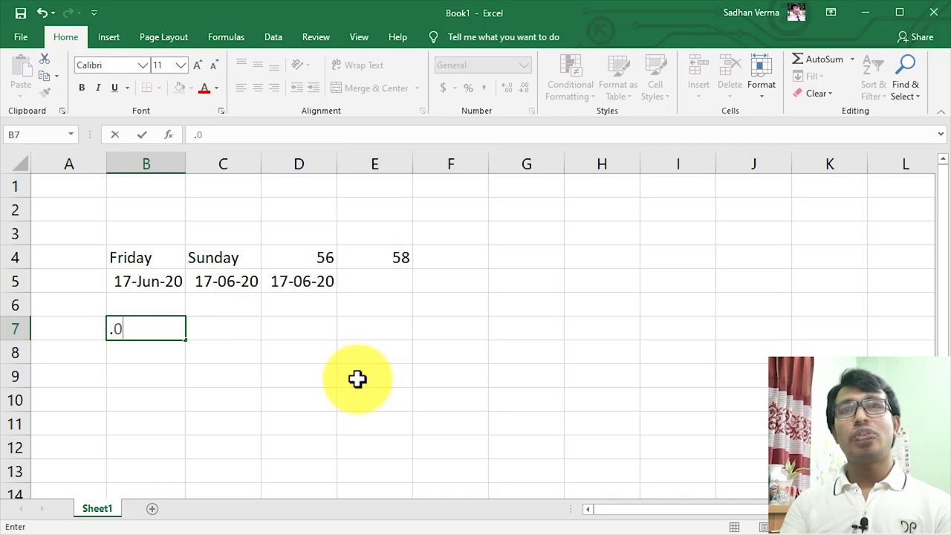
pyautogui.write('5')
pyautogui.press('Return')
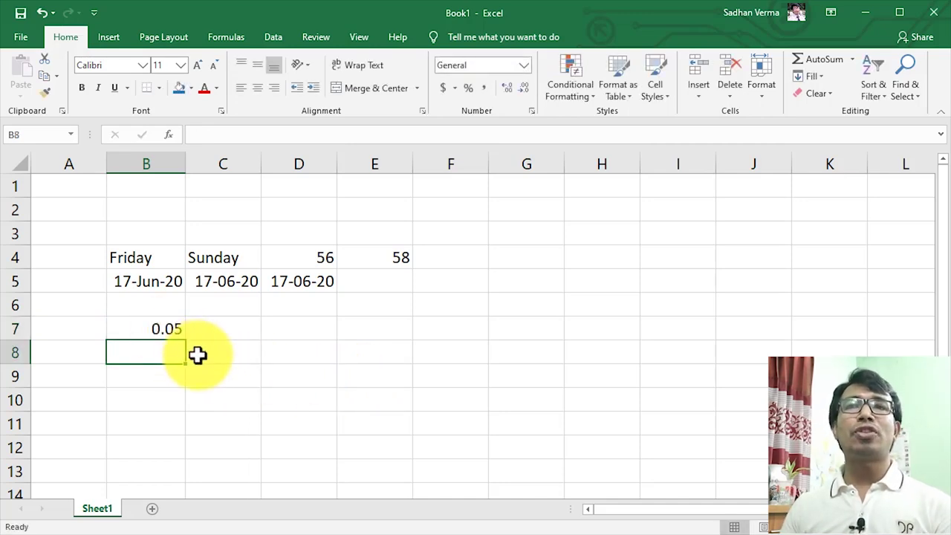
pyautogui.click(162, 329)
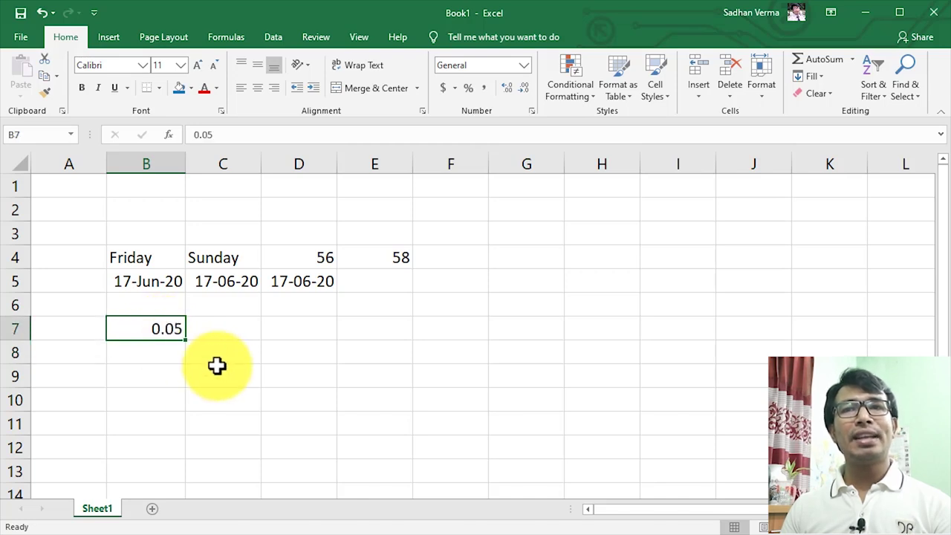
pyautogui.click(469, 92)
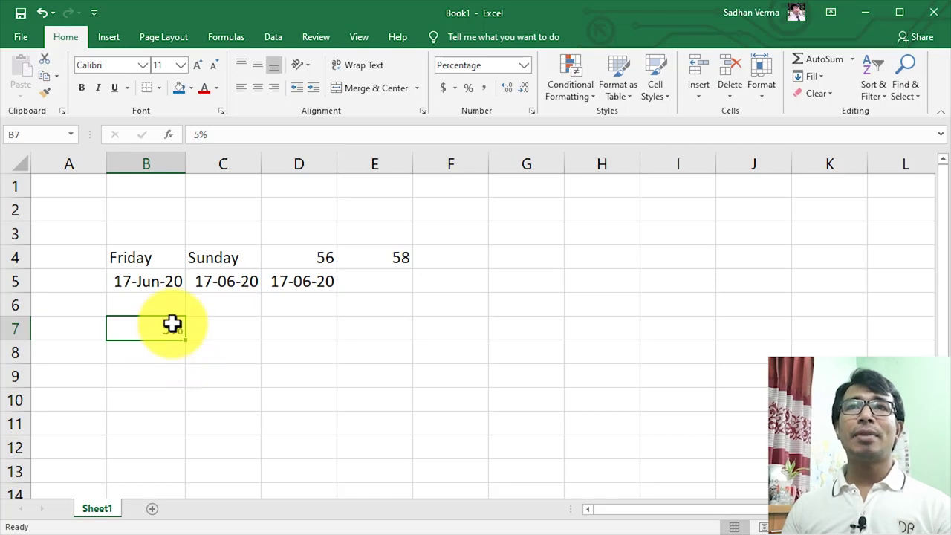
# Step: Fill cell B7 with blue from the Fill Color dropdown
pyautogui.click(193, 88)
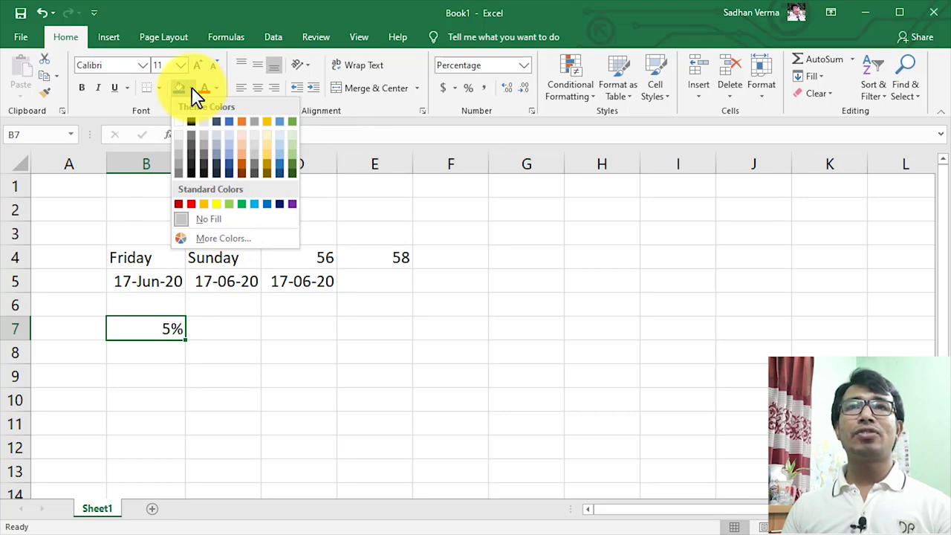
pyautogui.click(285, 131)
pyautogui.click(248, 325)
pyautogui.click(153, 331)
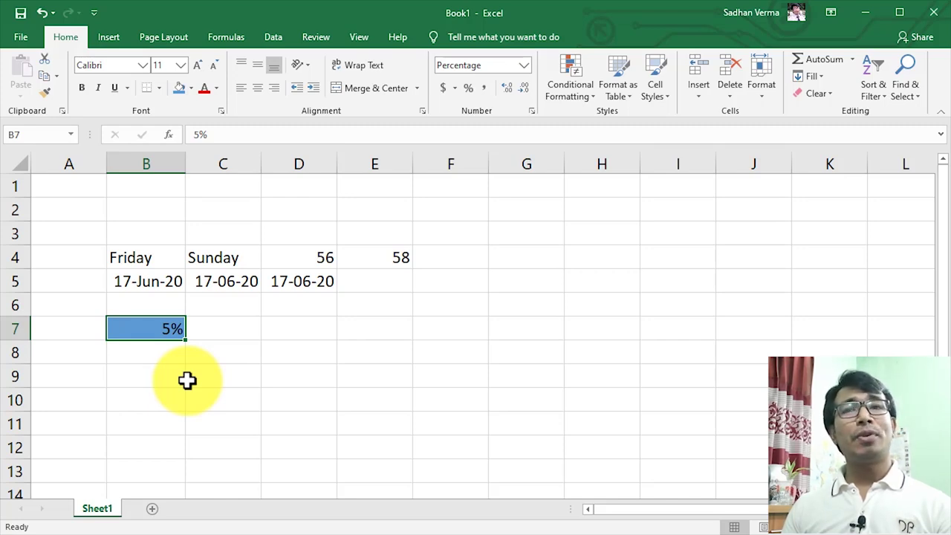
pyautogui.click(455, 259)
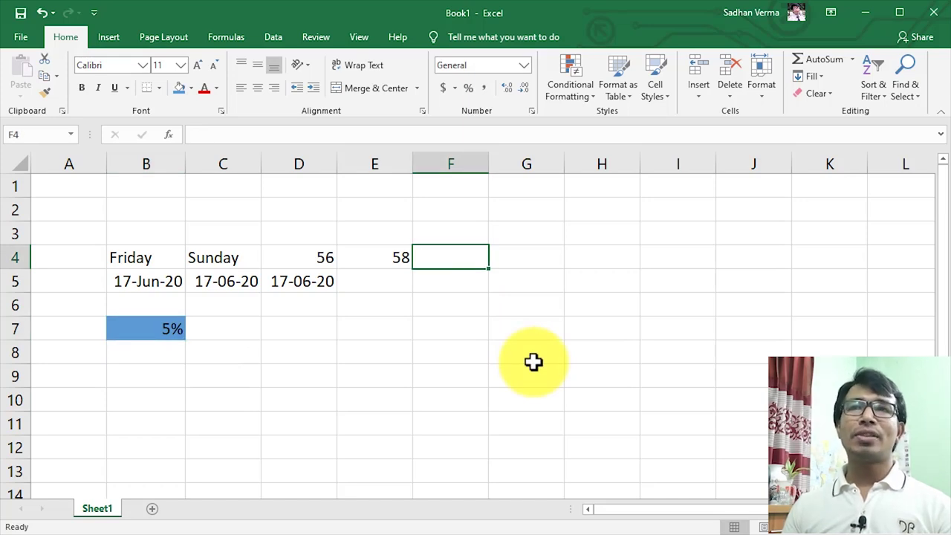
# Step: Enter =SUM(D4:E4) in F4 so it totals 56 and 58 as 114
pyautogui.click(329, 259)
pyautogui.click(388, 258)
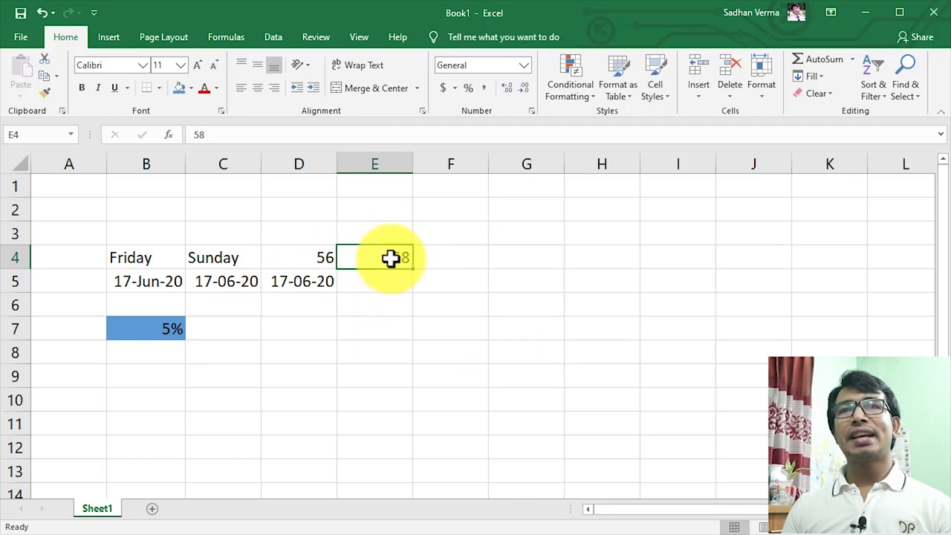
pyautogui.click(446, 257)
pyautogui.write('=')
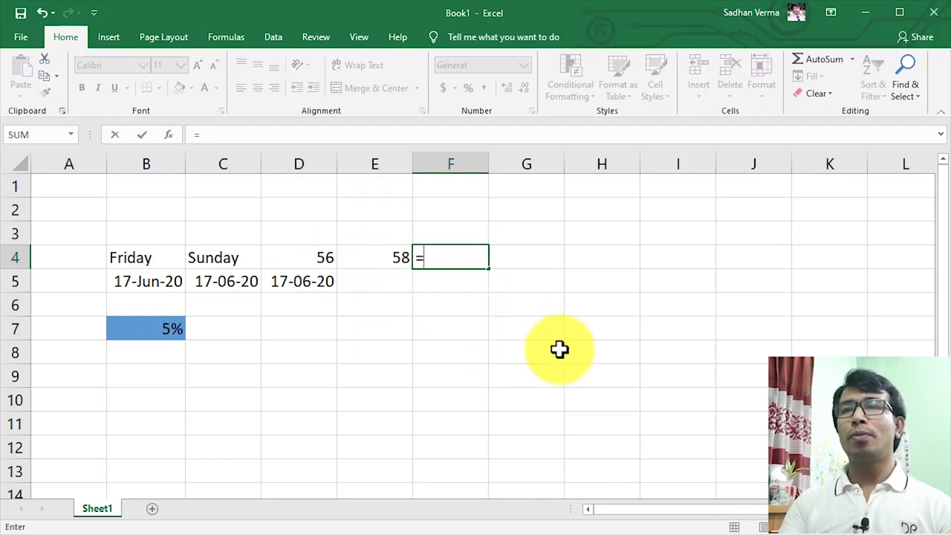
pyautogui.write('s')
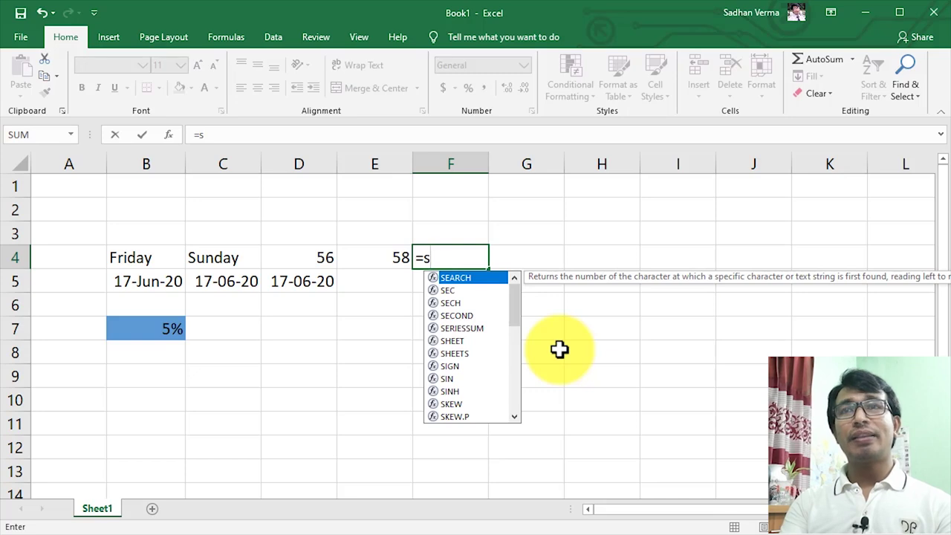
pyautogui.write('um')
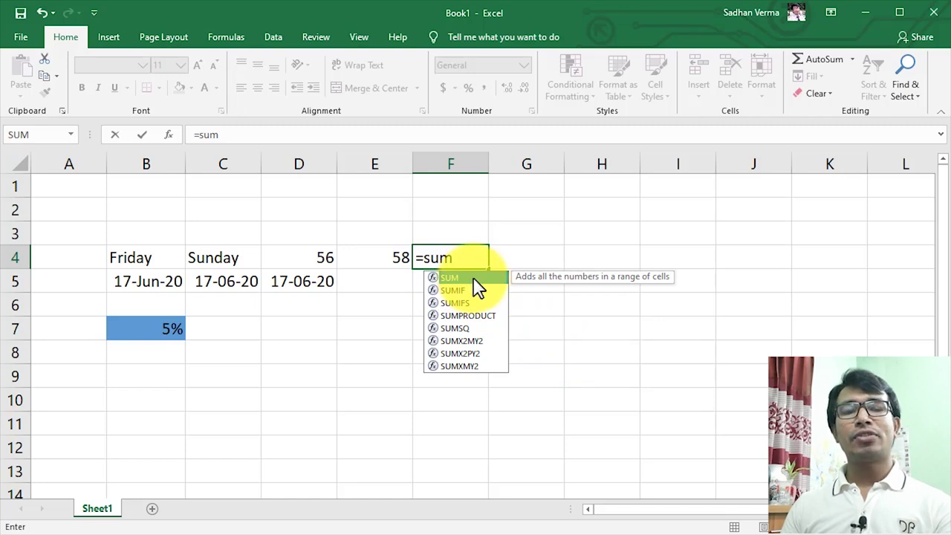
pyautogui.doubleClick(474, 280)
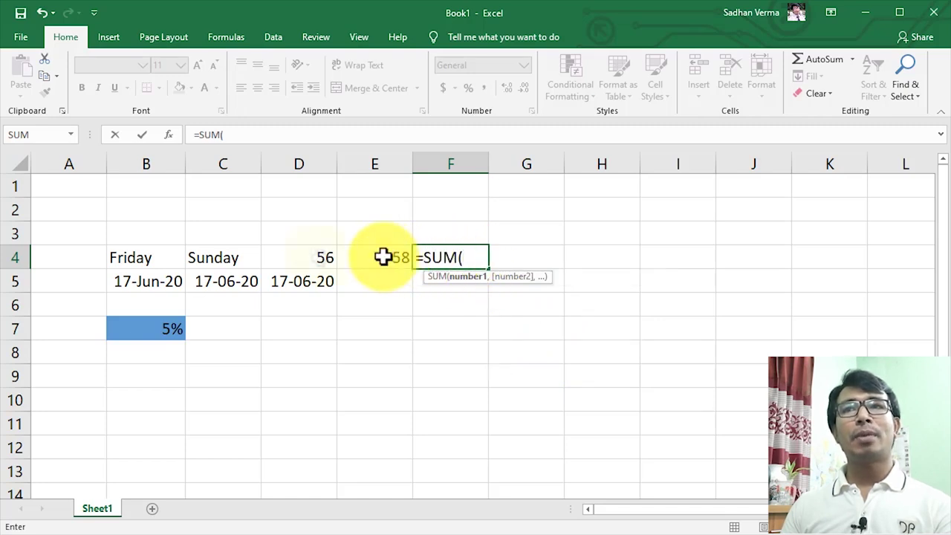
pyautogui.click(312, 256)
pyautogui.moveTo(343, 257); pyautogui.dragTo(393, 259)
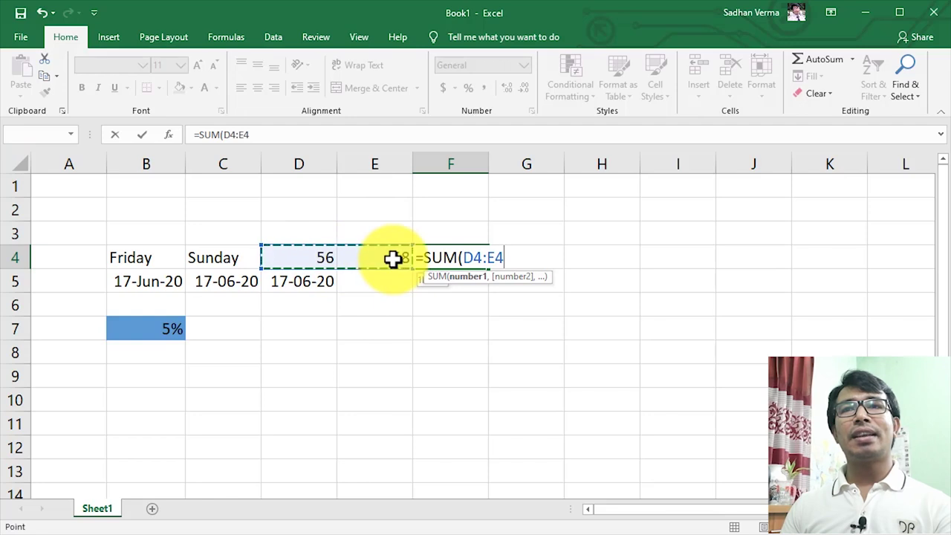
pyautogui.press('Return')
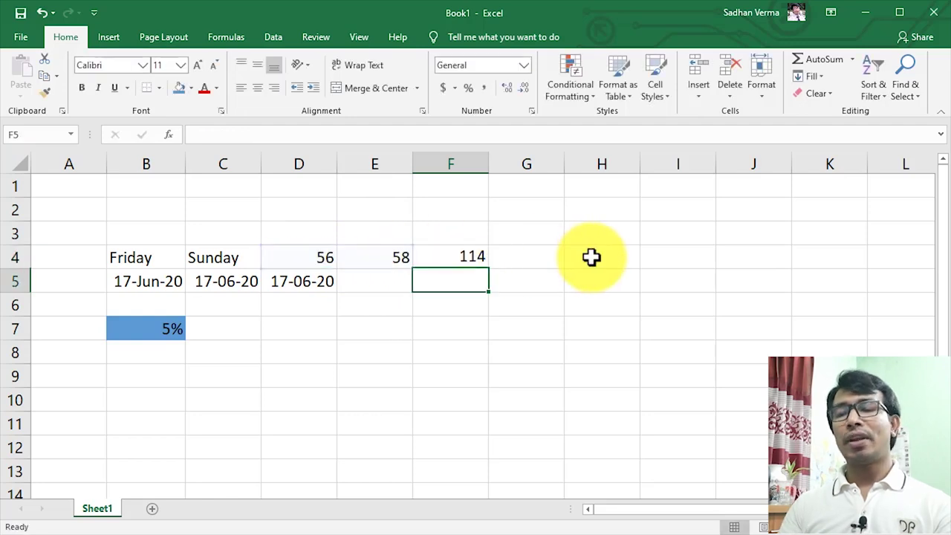
pyautogui.click(318, 257)
pyautogui.click(367, 258)
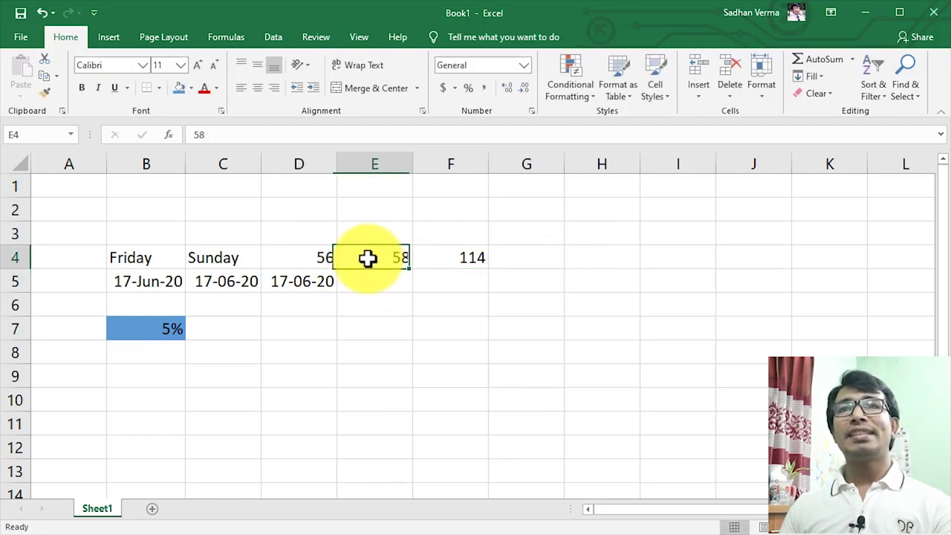
pyautogui.click(459, 260)
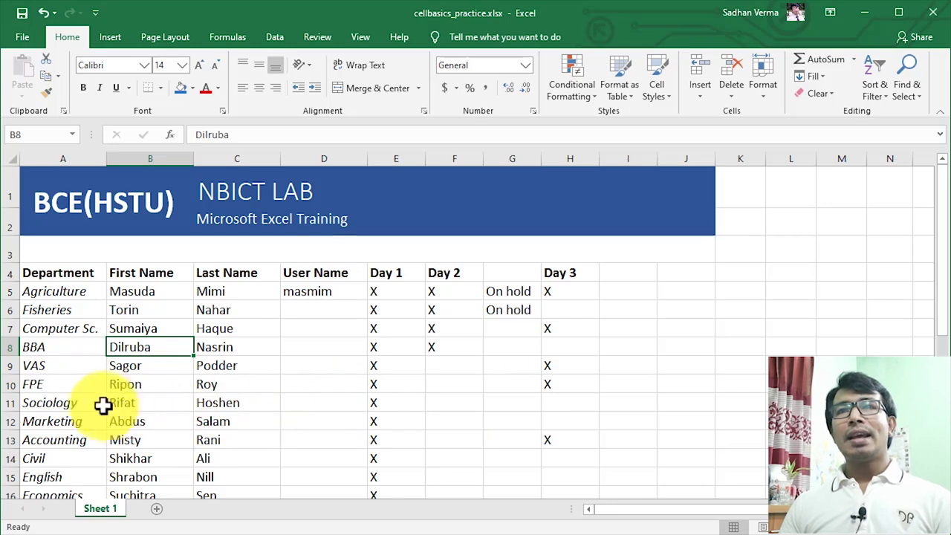
# Step: Select the FPE cell A10, then all of row 10 in the roster
pyautogui.click(48, 382)
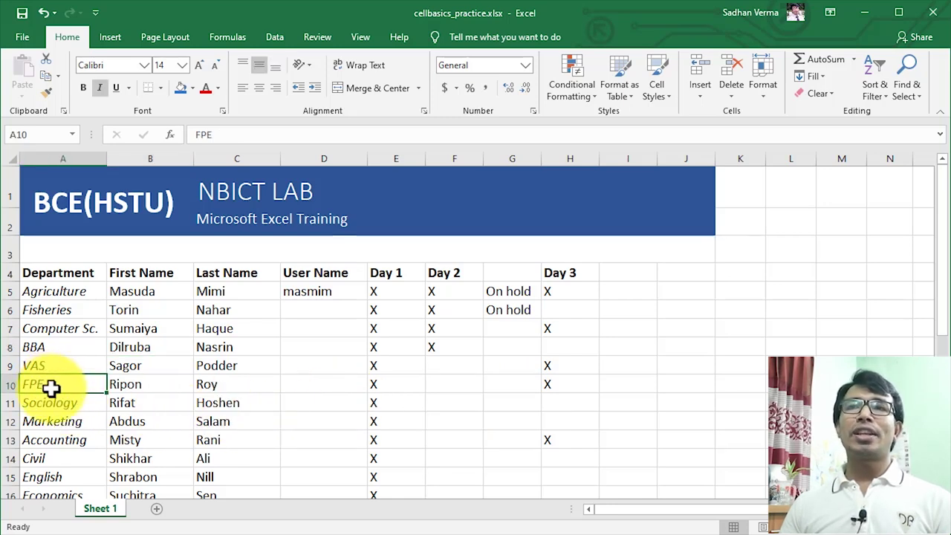
pyautogui.click(6, 385)
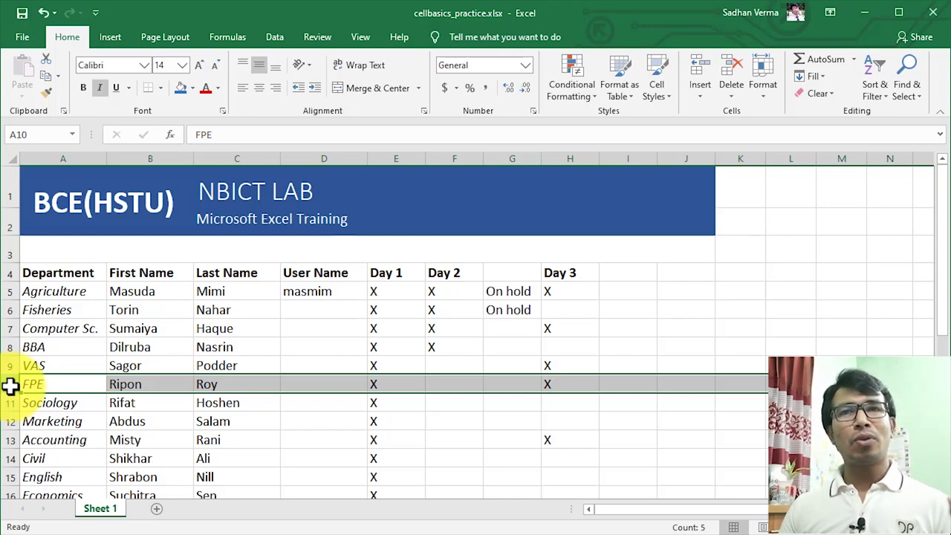
pyautogui.click(47, 384)
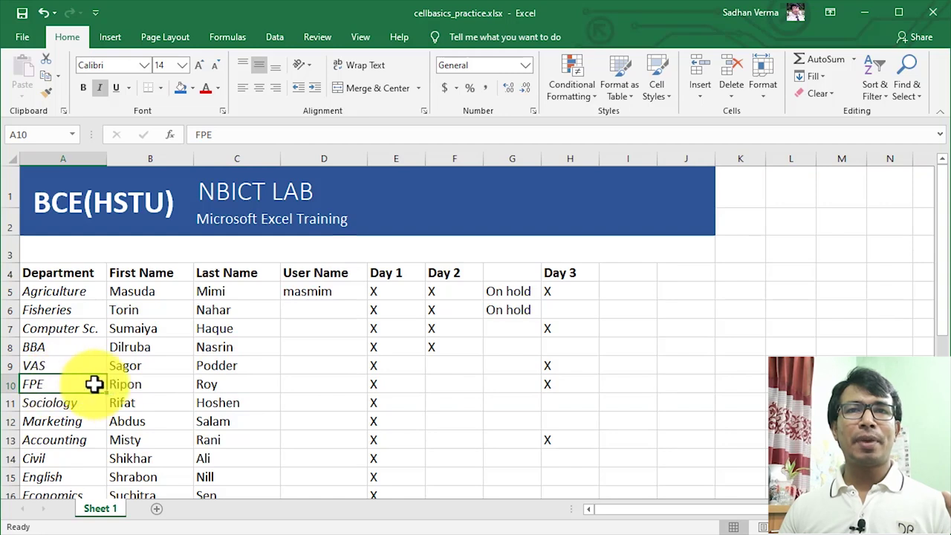
pyautogui.moveTo(94, 384); pyautogui.dragTo(245, 385)
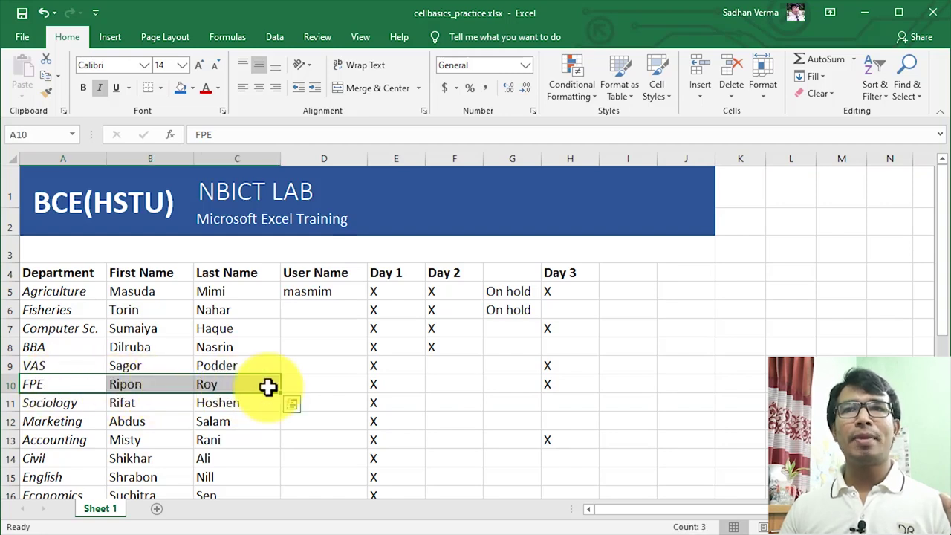
pyautogui.press('Delete')
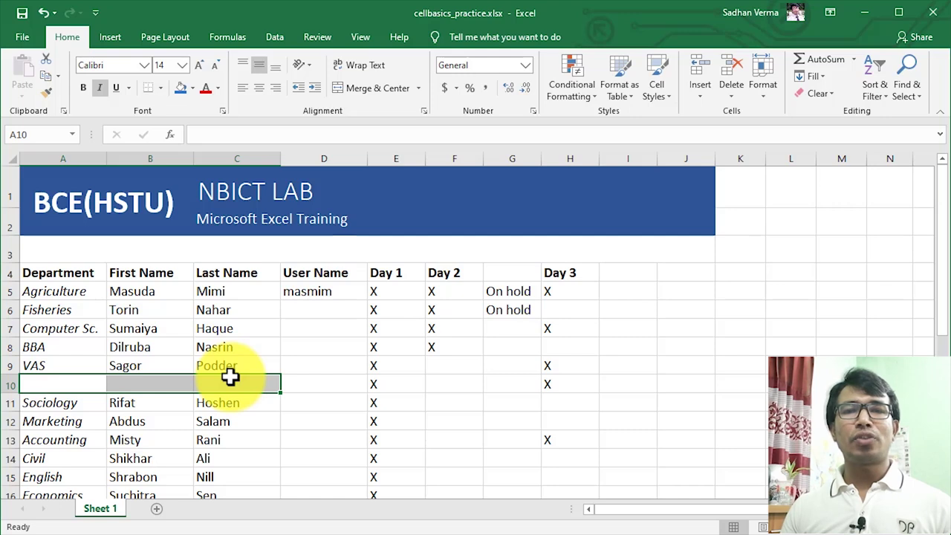
pyautogui.click(44, 13)
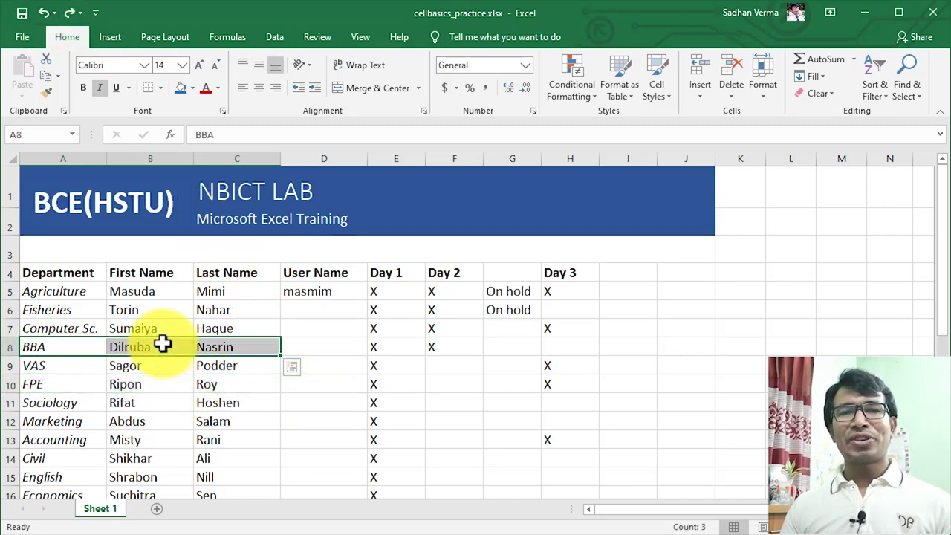
# Step: Clear Contents of A8:C8 for the BBA entry, then select the emptied row 8
pyautogui.click(171, 347)
pyautogui.moveTo(72, 348); pyautogui.dragTo(240, 347)
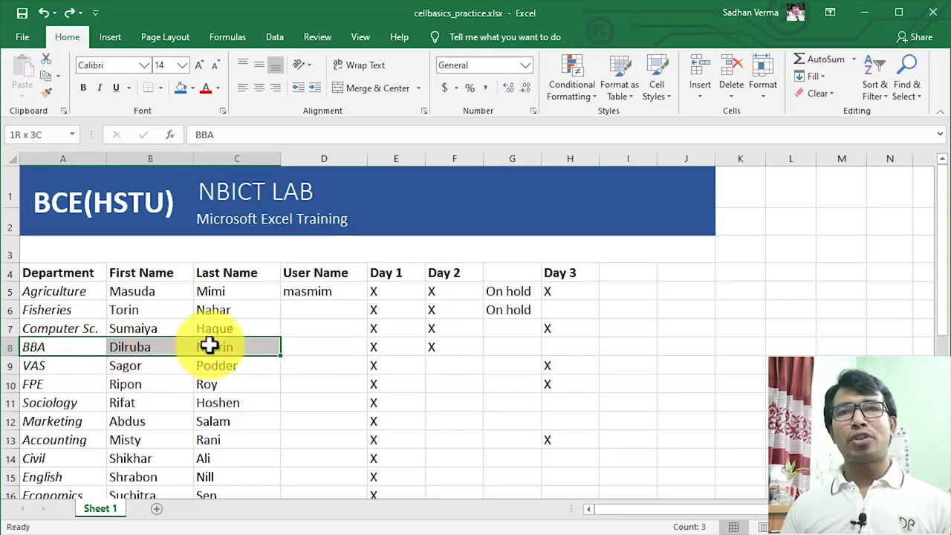
pyautogui.click(820, 94)
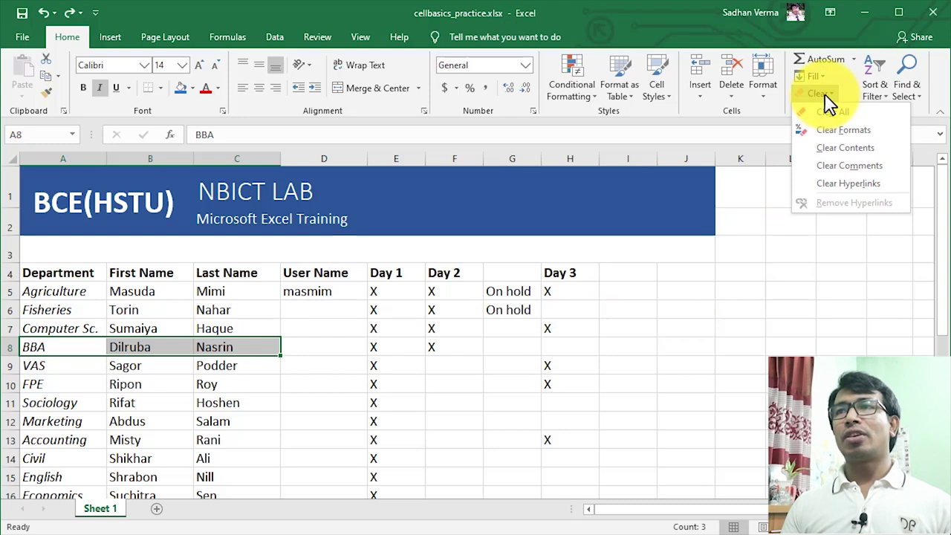
pyautogui.click(841, 148)
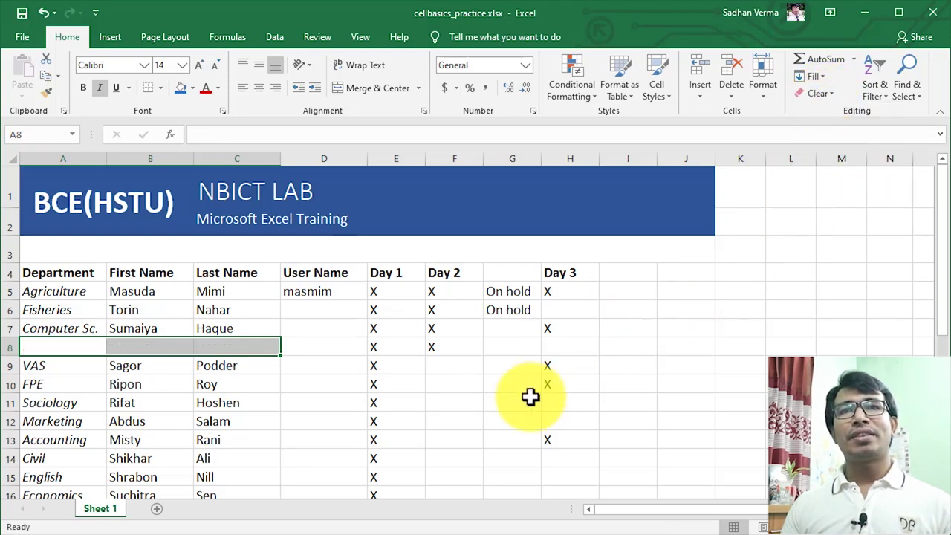
pyautogui.press('Down')
pyautogui.press('Right')
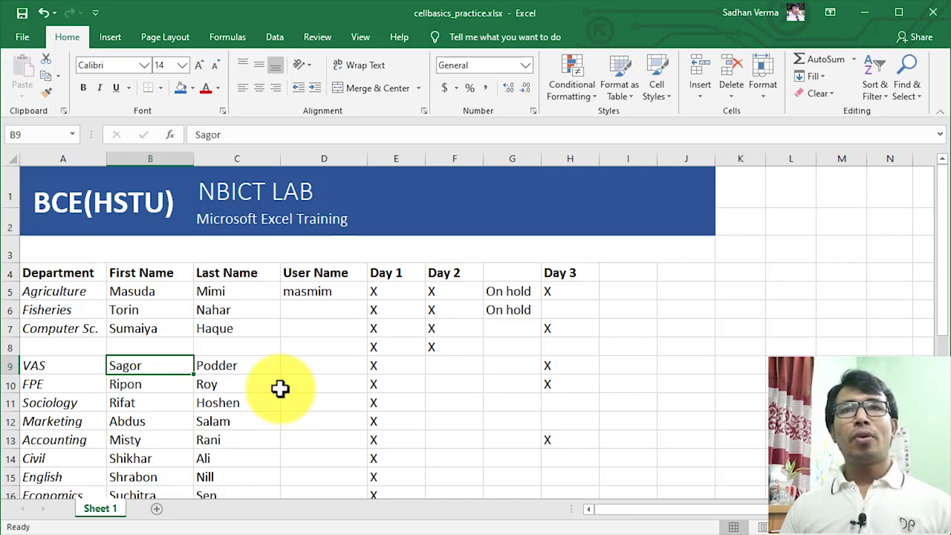
pyautogui.click(11, 346)
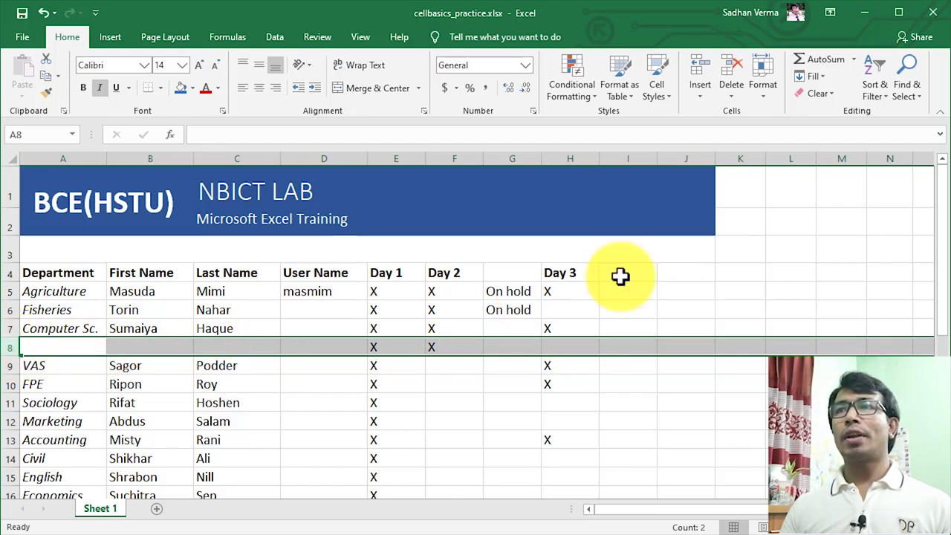
# Step: Delete the emptied row 8 so VAS moves up to follow Computer Sc
pyautogui.click(735, 101)
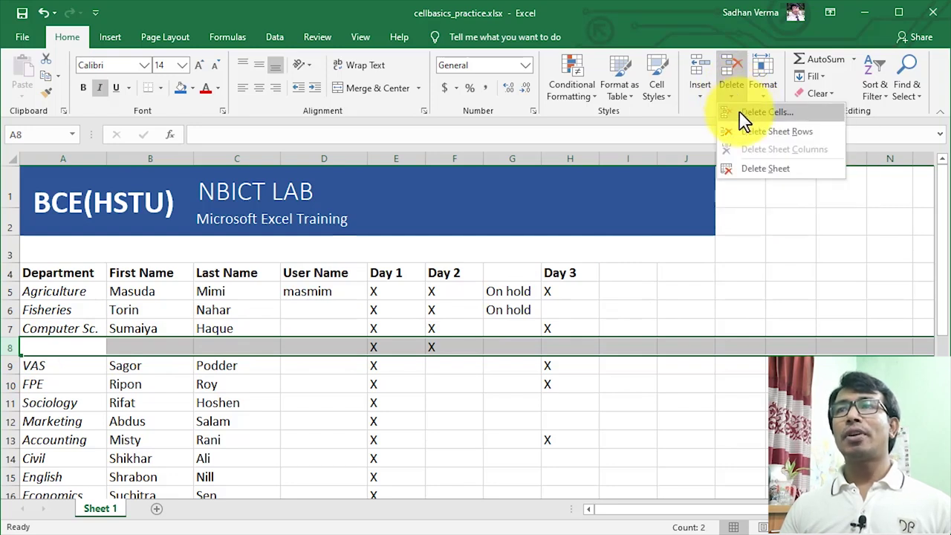
pyautogui.click(751, 131)
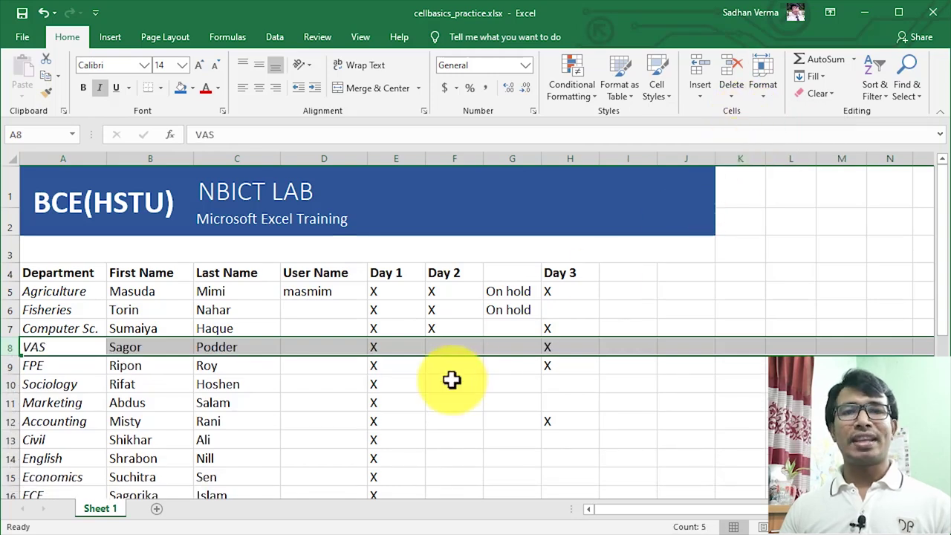
pyautogui.click(349, 383)
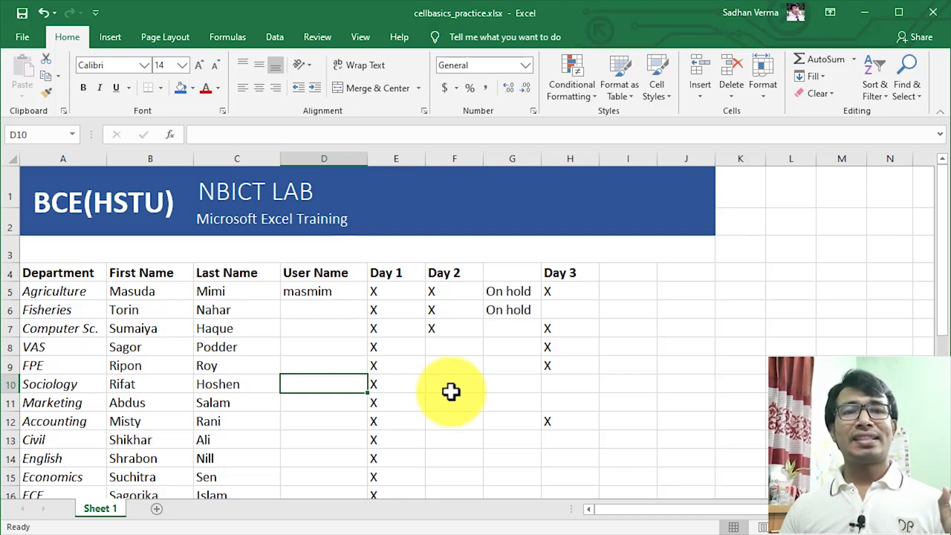
pyautogui.click(502, 291)
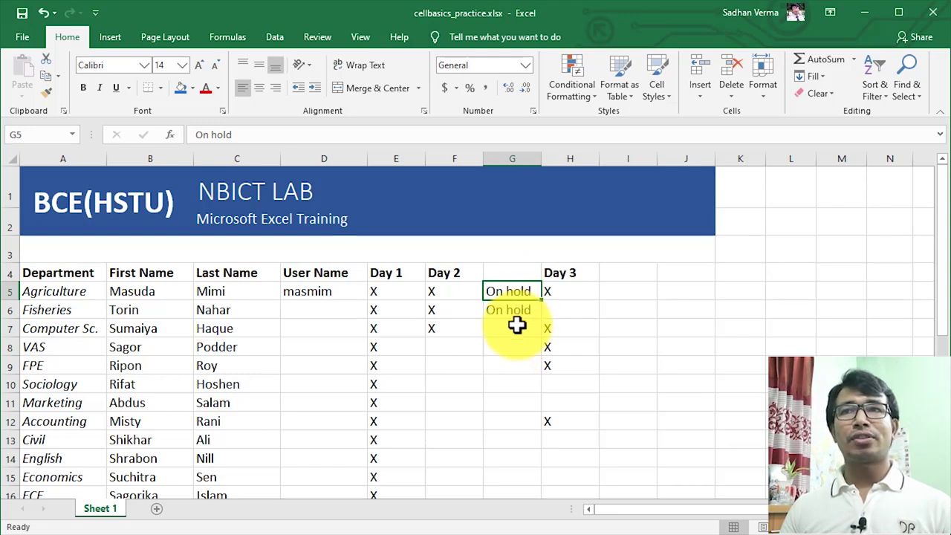
pyautogui.doubleClick(530, 291)
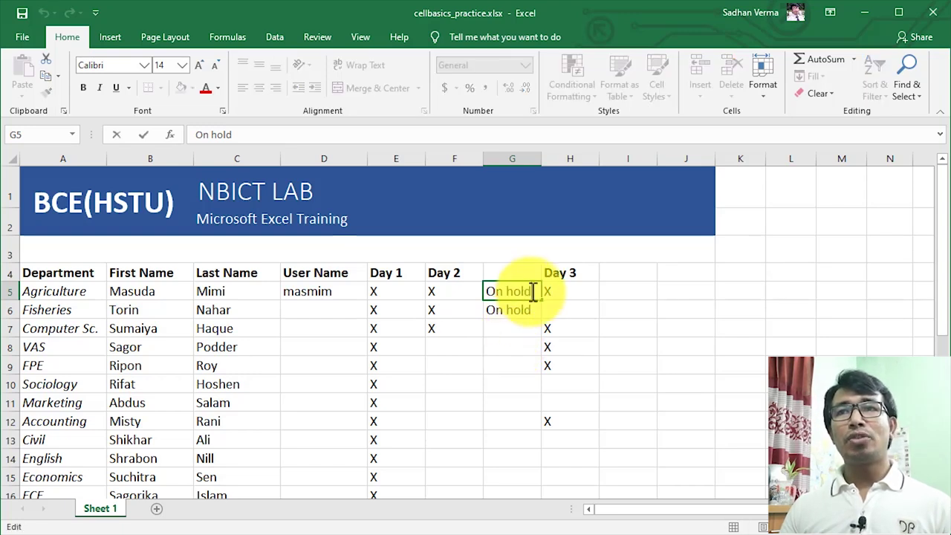
pyautogui.moveTo(531, 292); pyautogui.dragTo(484, 292)
pyautogui.press('Escape')
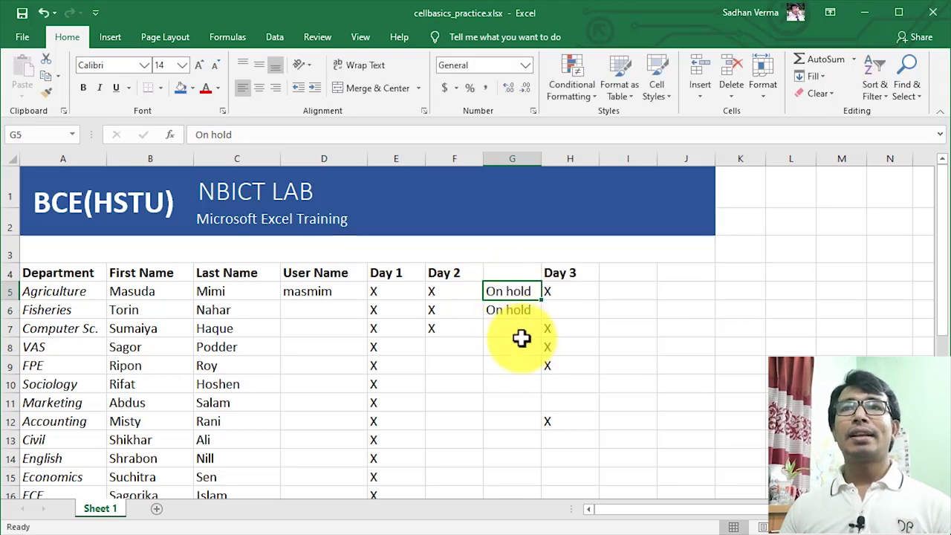
pyautogui.keyDown('ctrl'); pyautogui.scroll(2, 522, 336); pyautogui.keyUp('ctrl')
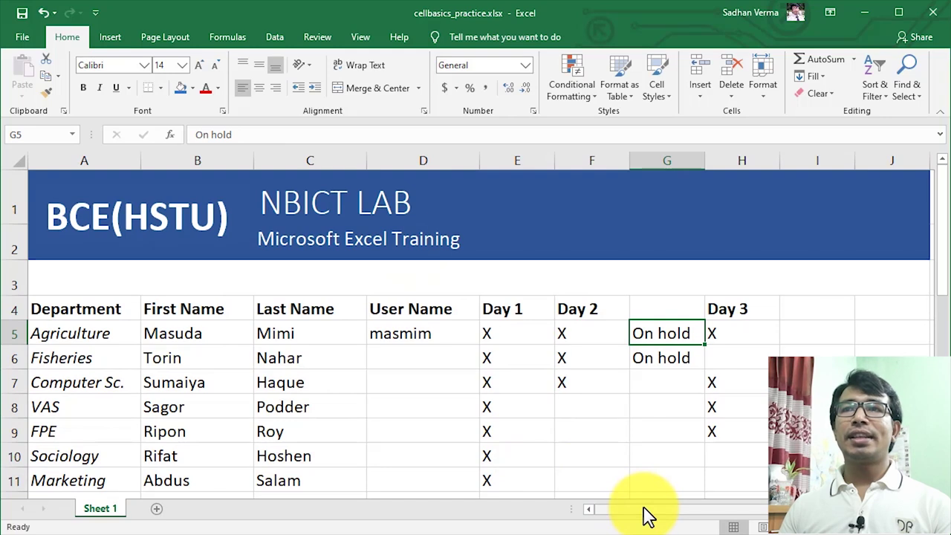
# Step: Copy On hold from G5 into D8, the VAS entry's User Name cell
pyautogui.click(50, 78)
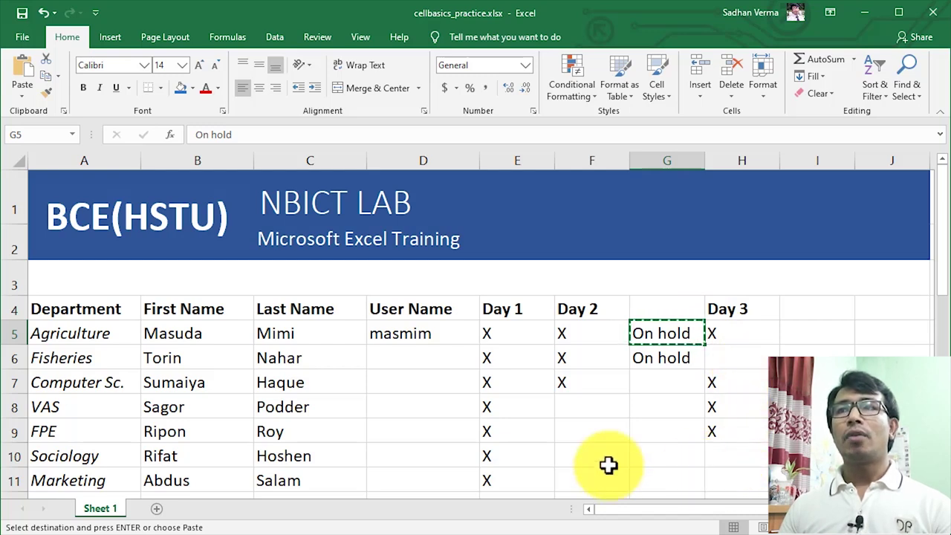
pyautogui.click(399, 406)
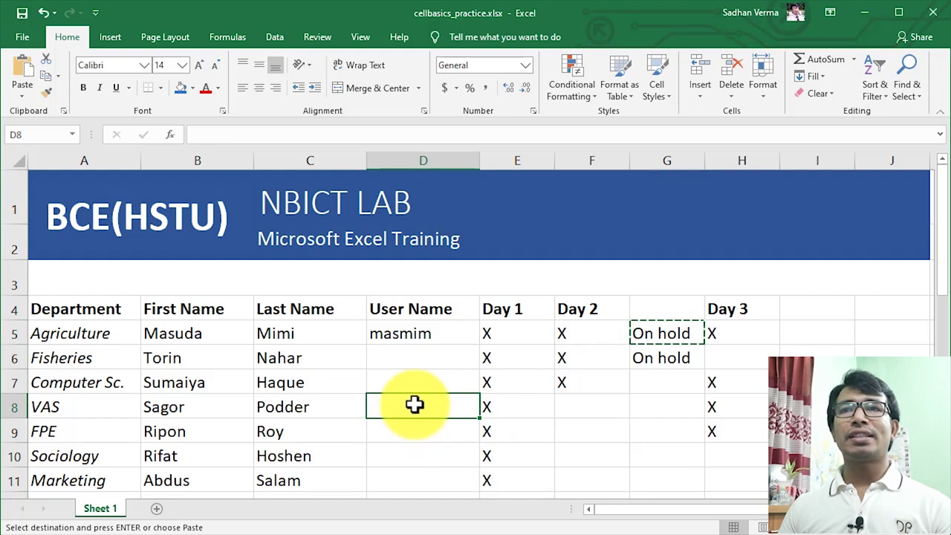
pyautogui.click(24, 75)
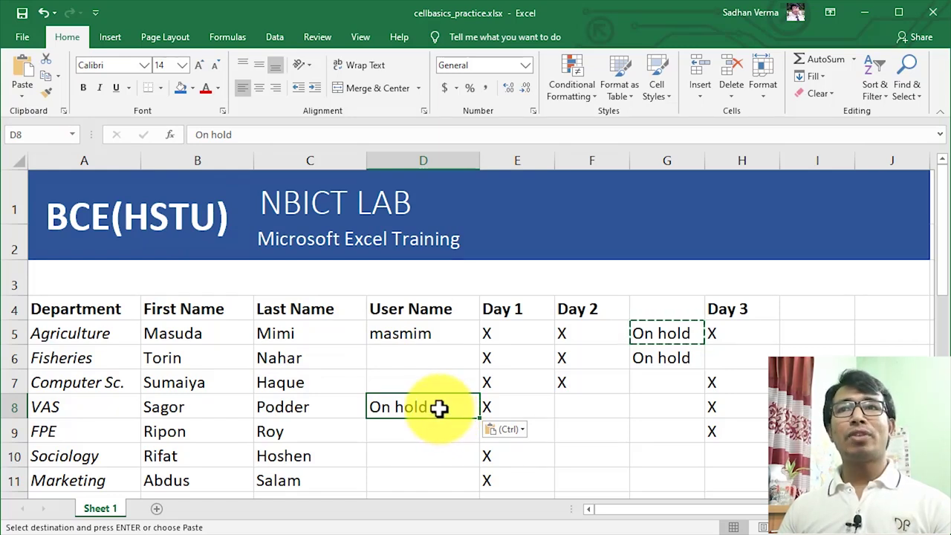
pyautogui.click(575, 415)
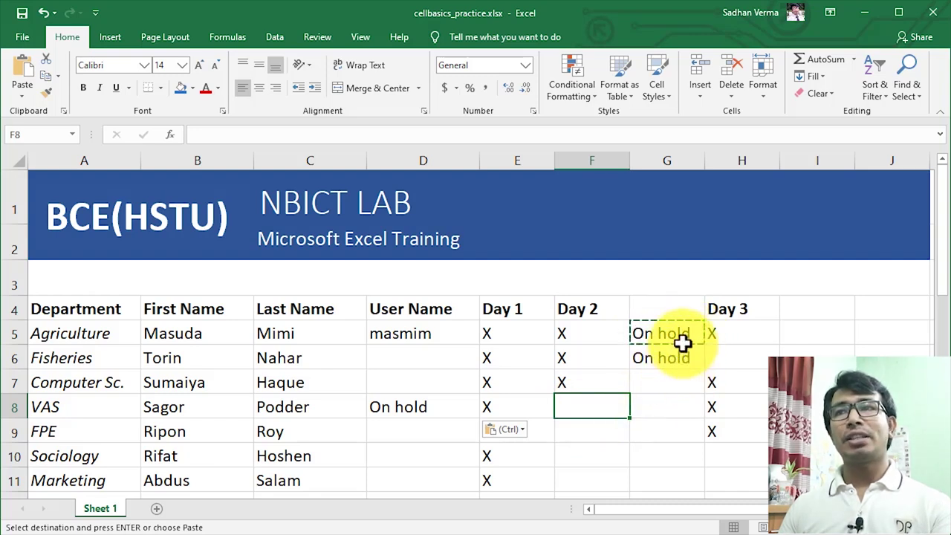
pyautogui.press('Escape')
pyautogui.click(667, 418)
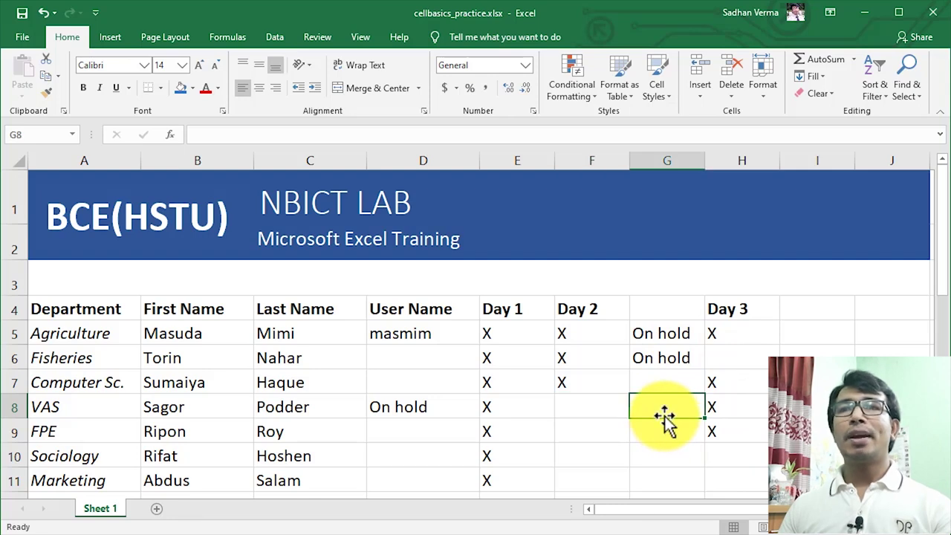
pyautogui.click(408, 335)
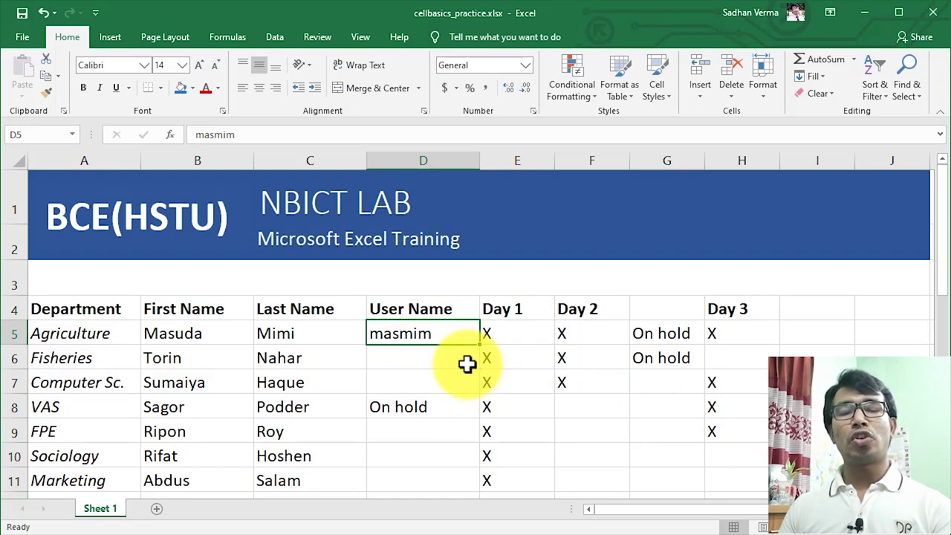
pyautogui.hotkey('ctrl', 'c')
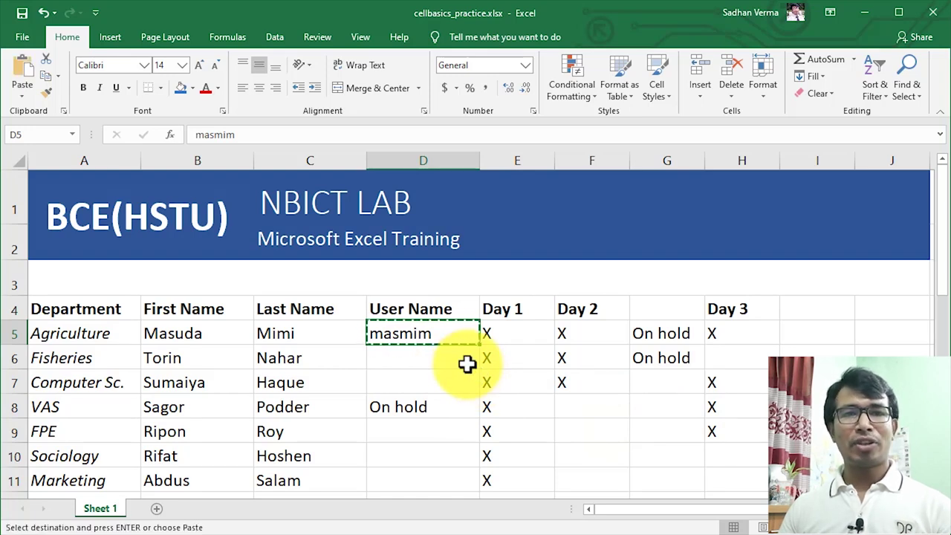
pyautogui.click(585, 456)
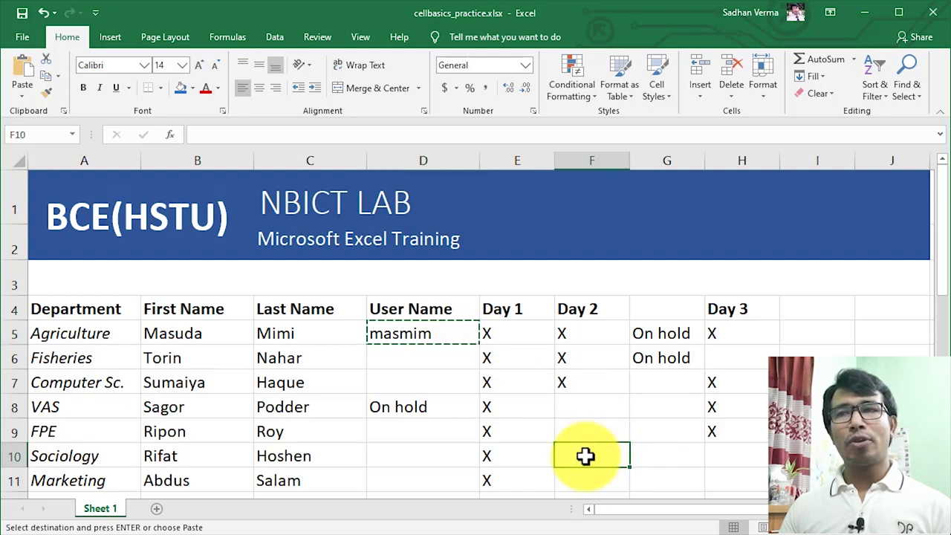
pyautogui.hotkey('ctrl', 'v')
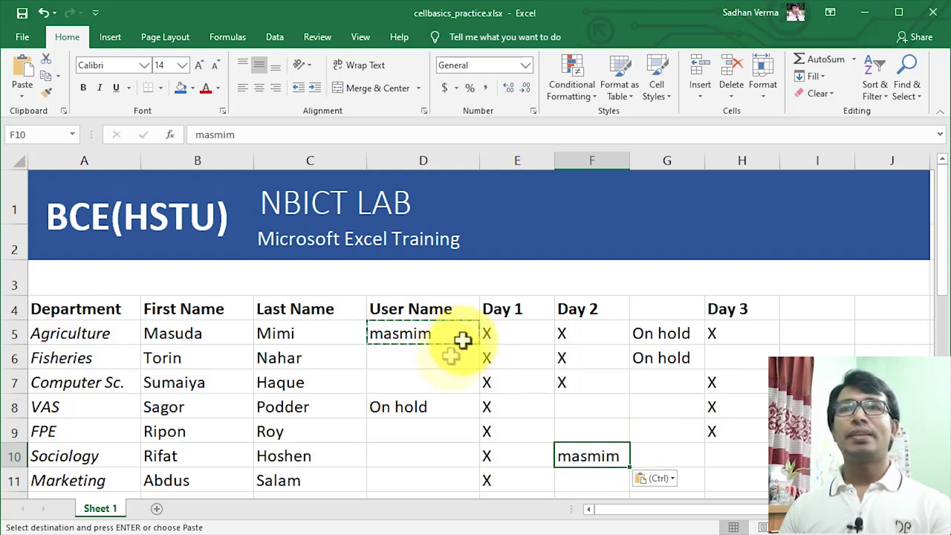
pyautogui.press('Escape')
pyautogui.click(548, 359)
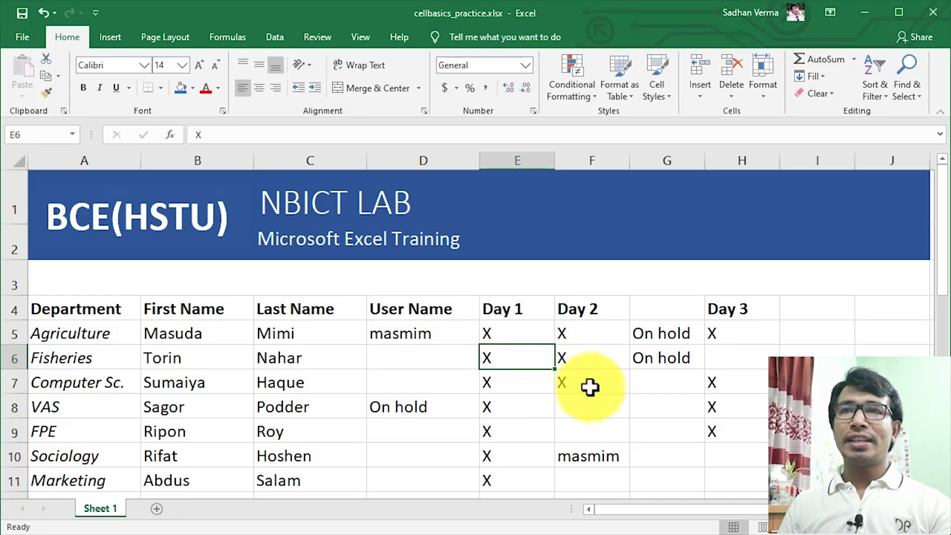
pyautogui.click(392, 415)
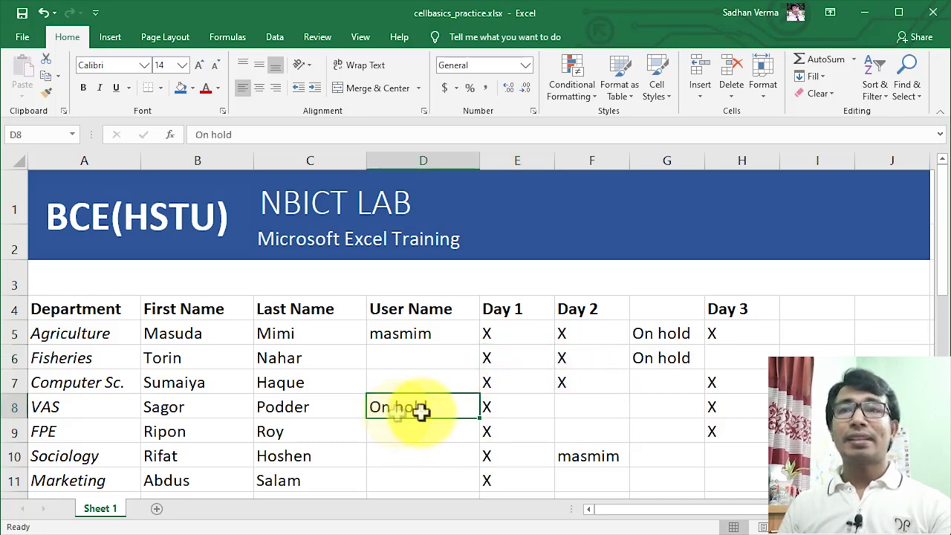
# Step: Copy the On hold entry from D8 into F11 through F14
pyautogui.scroll(-1, 419, 412)
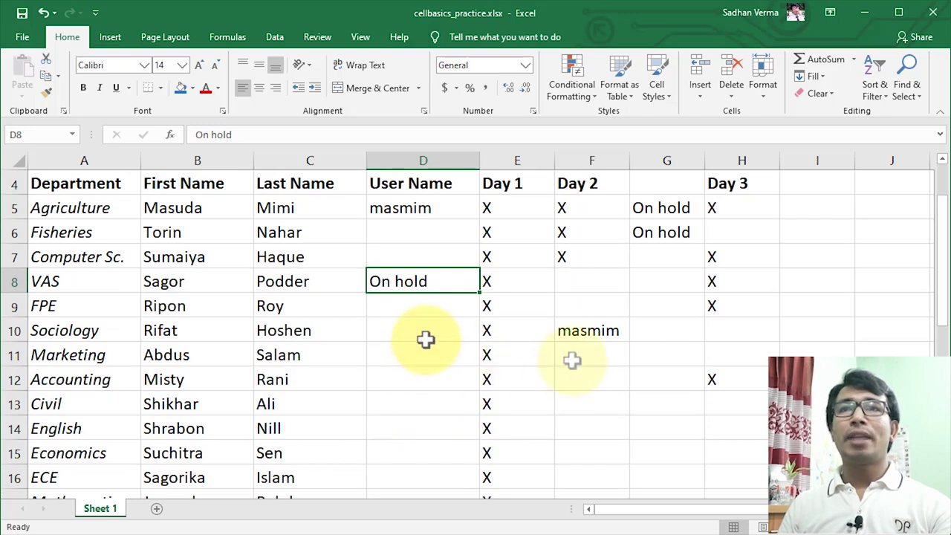
pyautogui.moveTo(592, 354); pyautogui.dragTo(598, 432)
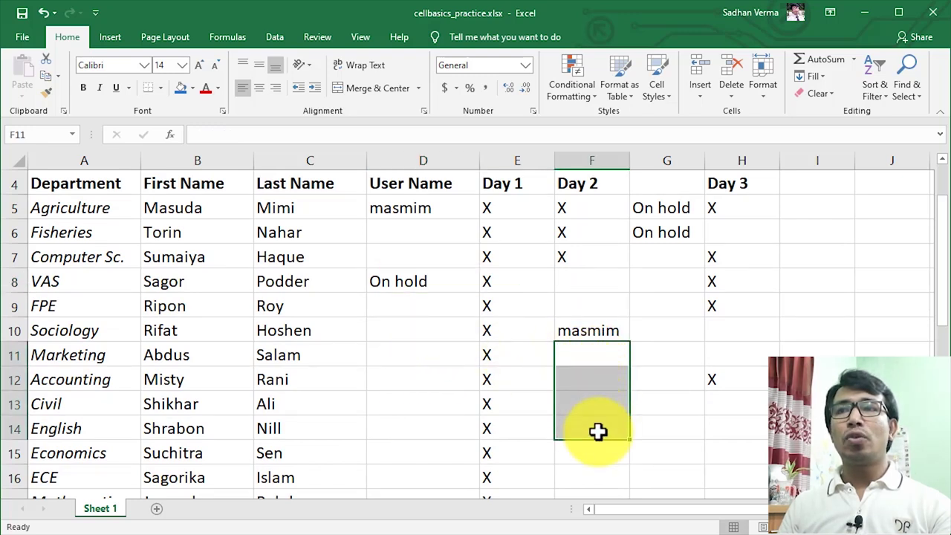
pyautogui.click(419, 281)
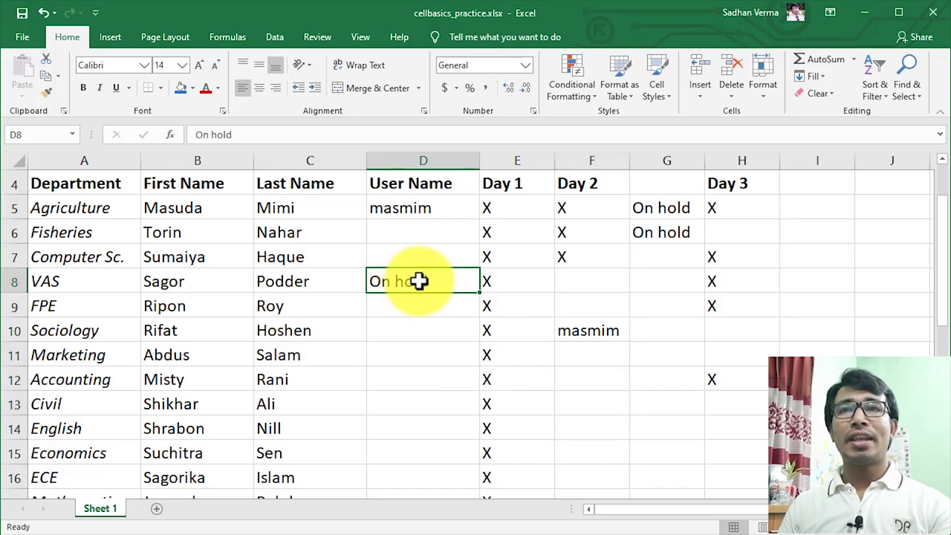
pyautogui.hotkey('ctrl', 'c')
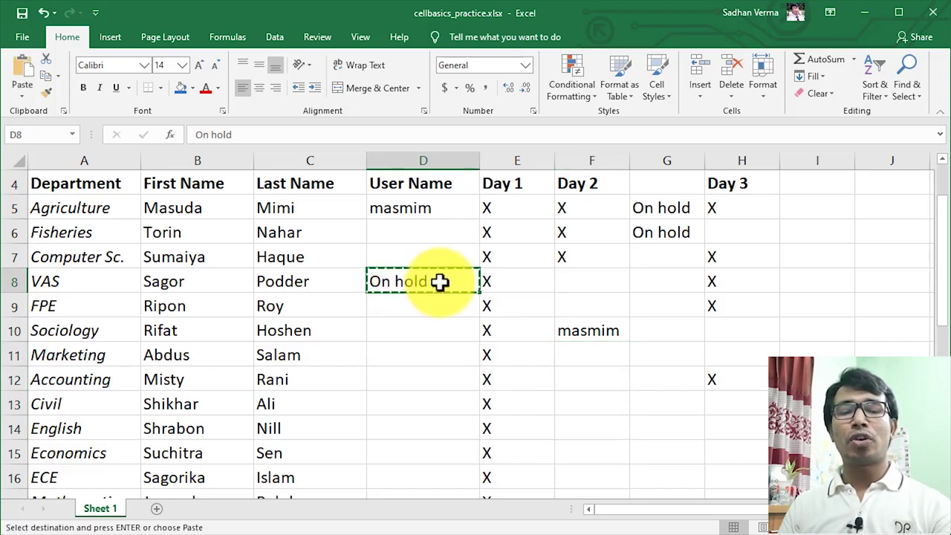
pyautogui.moveTo(580, 346); pyautogui.dragTo(594, 436)
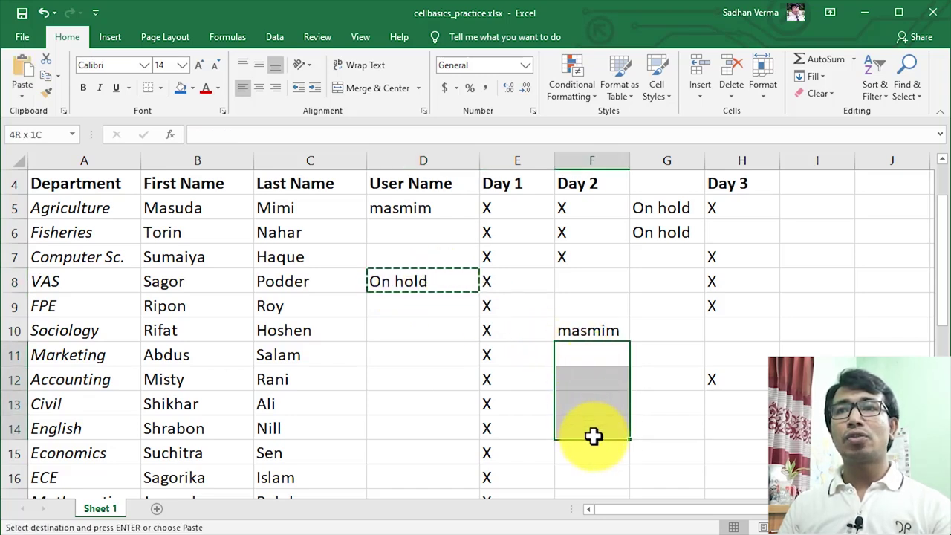
pyautogui.hotkey('ctrl', 'v')
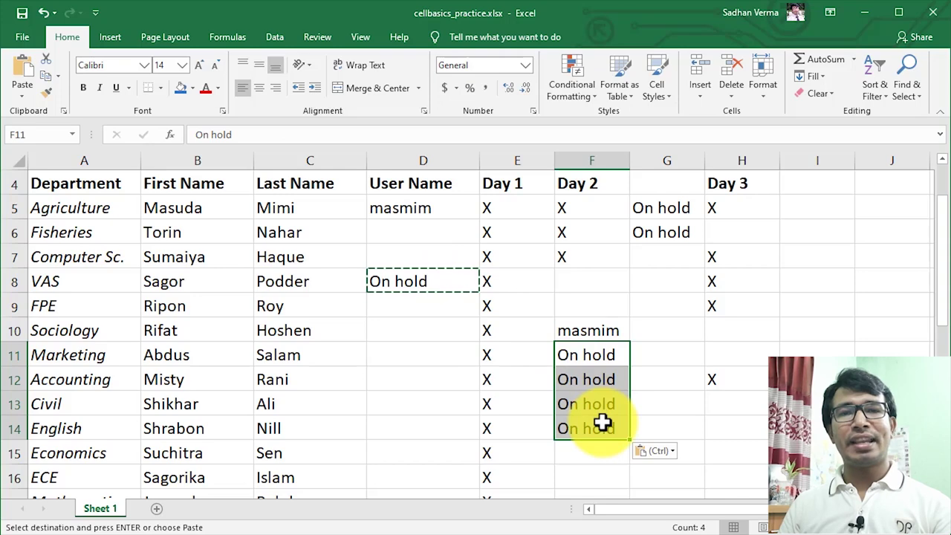
pyautogui.press('Escape')
# Step: Copy the two On hold entries from G5:G6 into F8:F9
pyautogui.scroll(1, 602, 420)
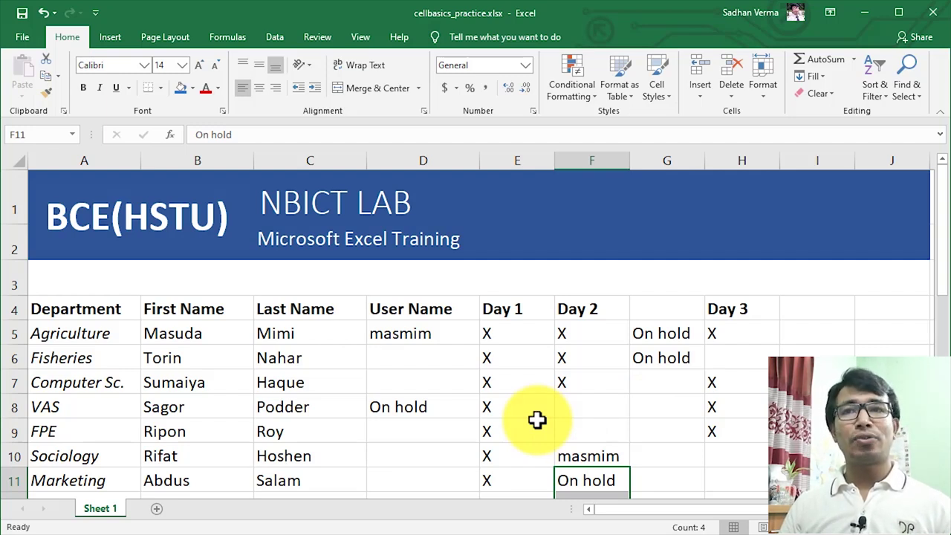
pyautogui.moveTo(667, 335); pyautogui.dragTo(668, 357)
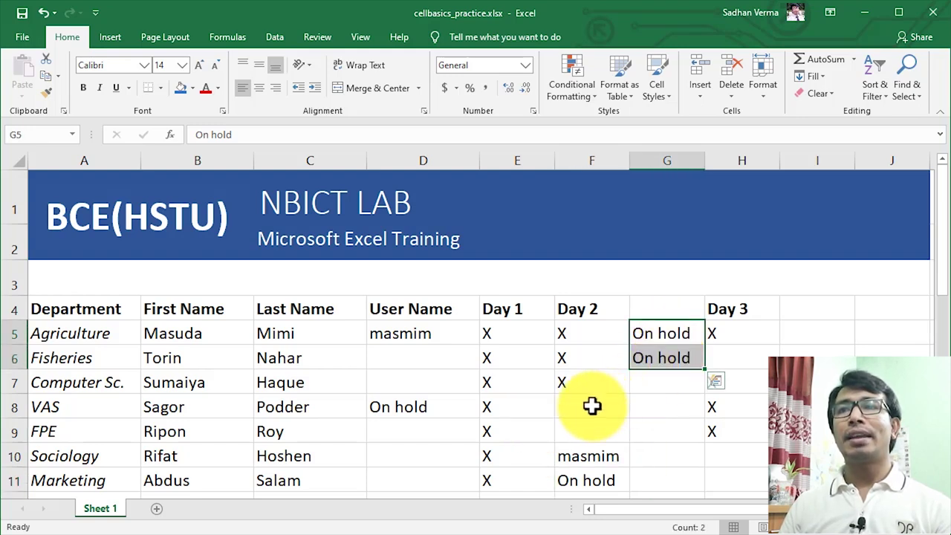
pyautogui.moveTo(593, 406); pyautogui.dragTo(592, 427)
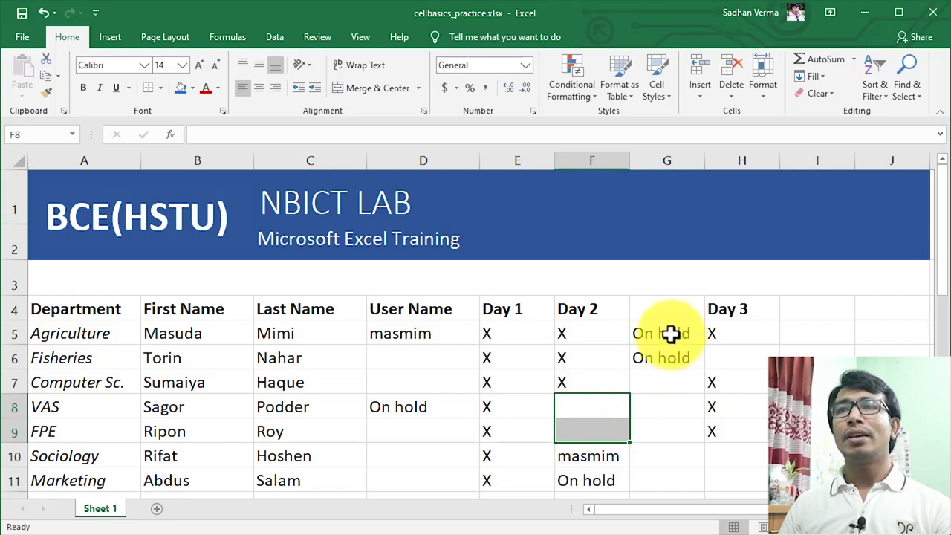
pyautogui.moveTo(671, 334); pyautogui.dragTo(671, 356)
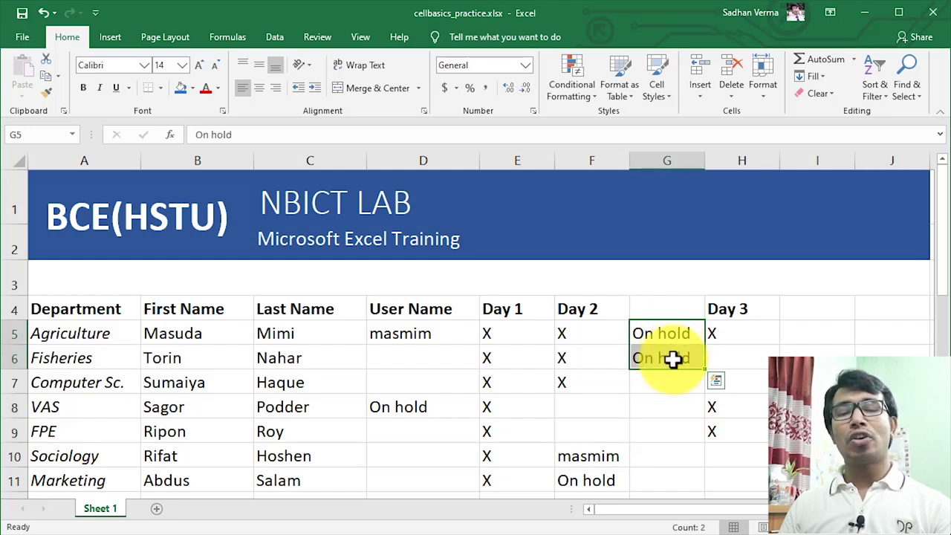
pyautogui.hotkey('ctrl', 'c')
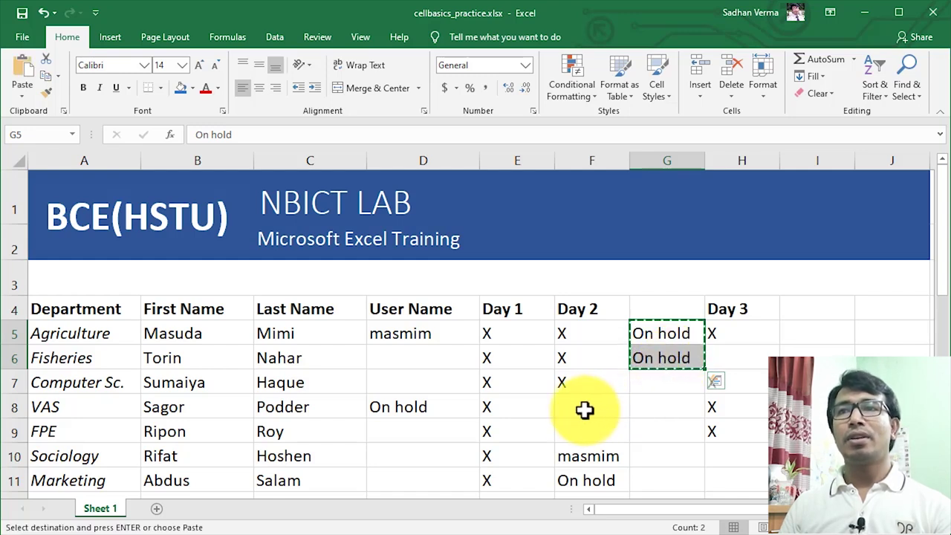
pyautogui.click(583, 410)
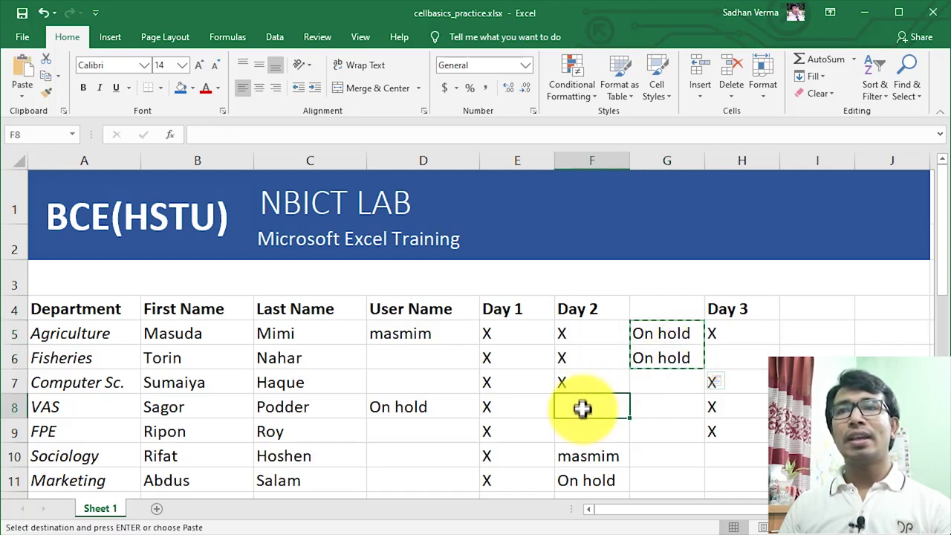
pyautogui.moveTo(584, 411); pyautogui.dragTo(590, 428)
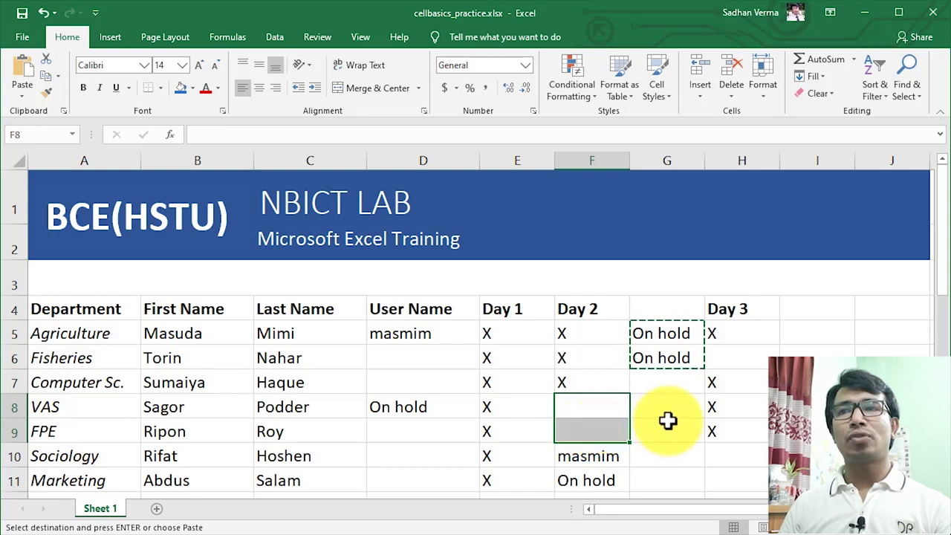
pyautogui.hotkey('ctrl', 'v')
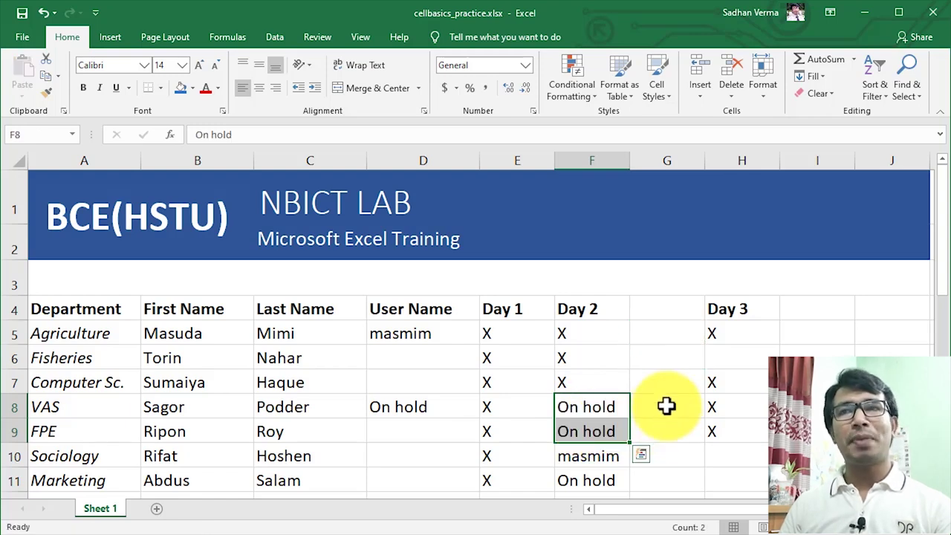
# Step: Return the entries to column G, then cut G5:G6 and paste them into F8:F9
pyautogui.moveTo(630, 420); pyautogui.dragTo(675, 359)
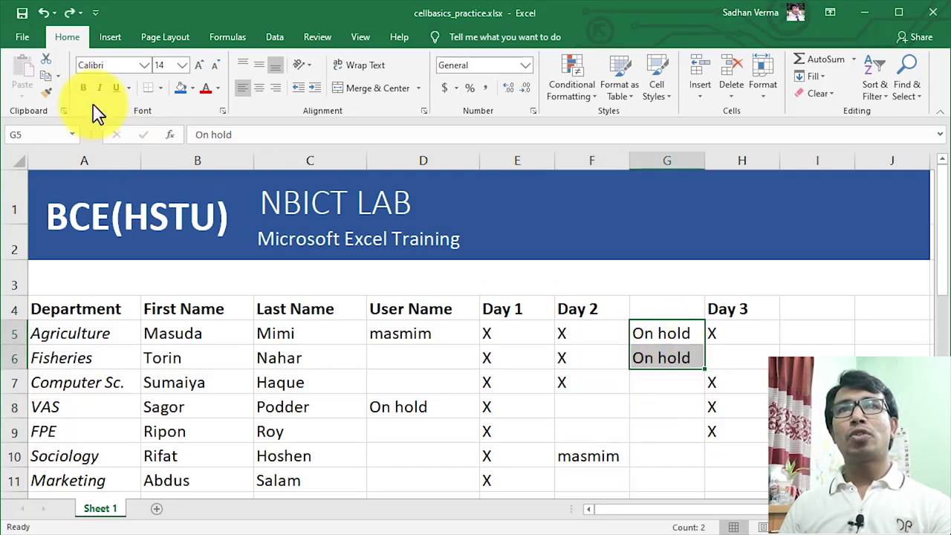
pyautogui.click(49, 62)
pyautogui.click(593, 409)
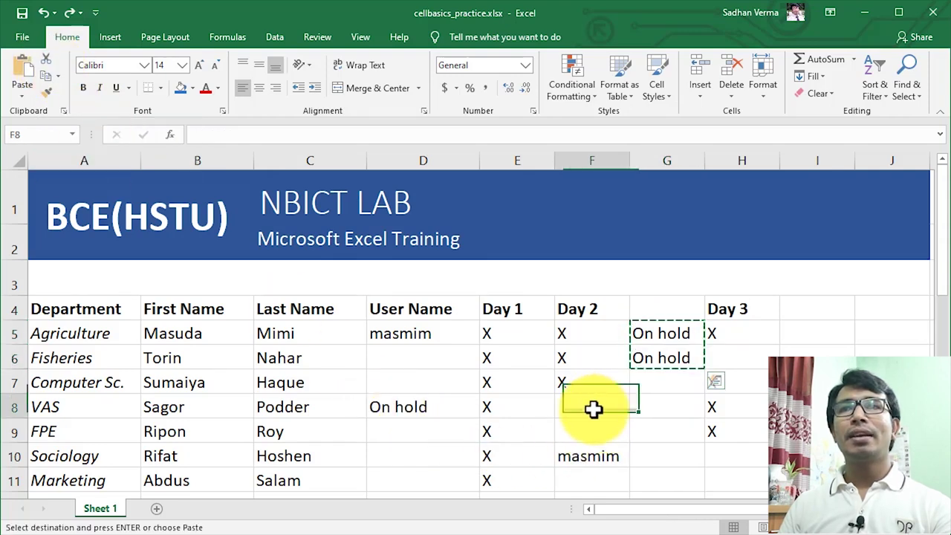
pyautogui.moveTo(593, 408); pyautogui.dragTo(596, 429)
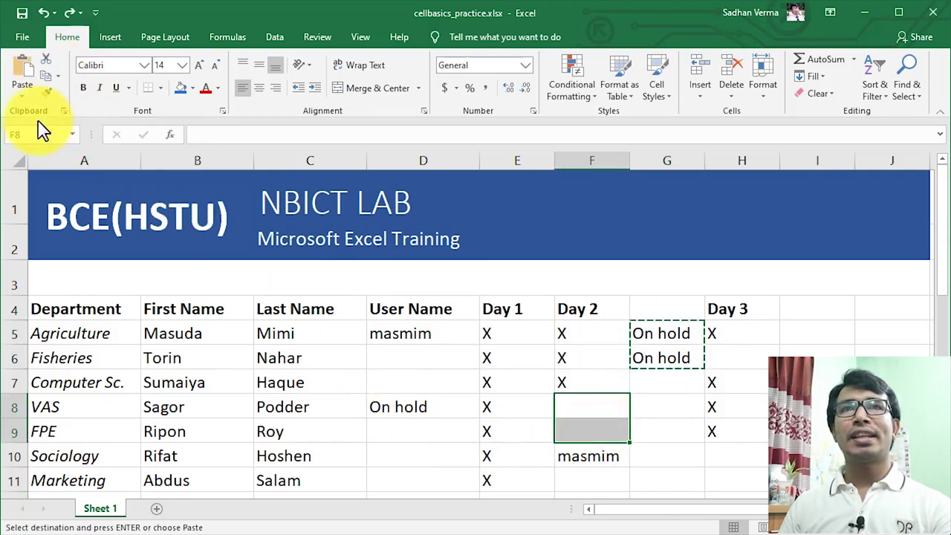
pyautogui.click(24, 75)
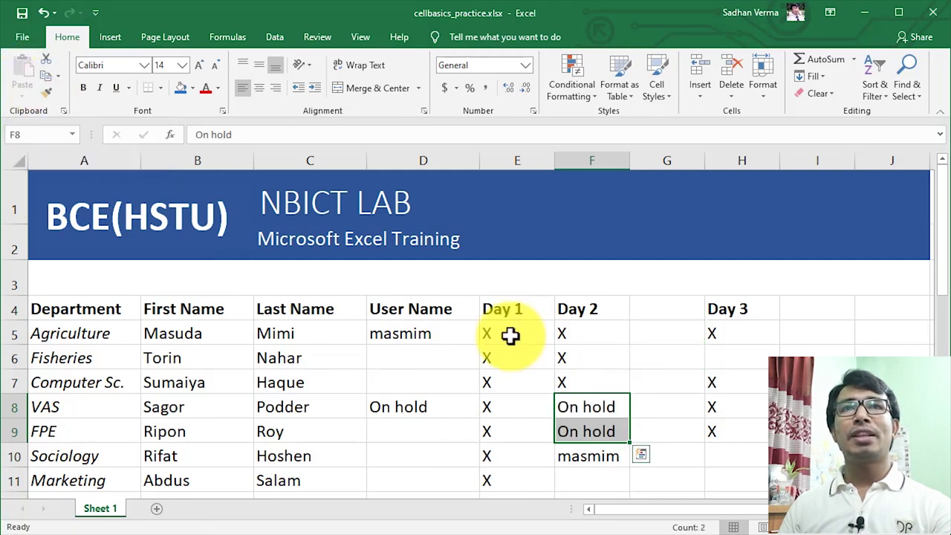
pyautogui.click(695, 439)
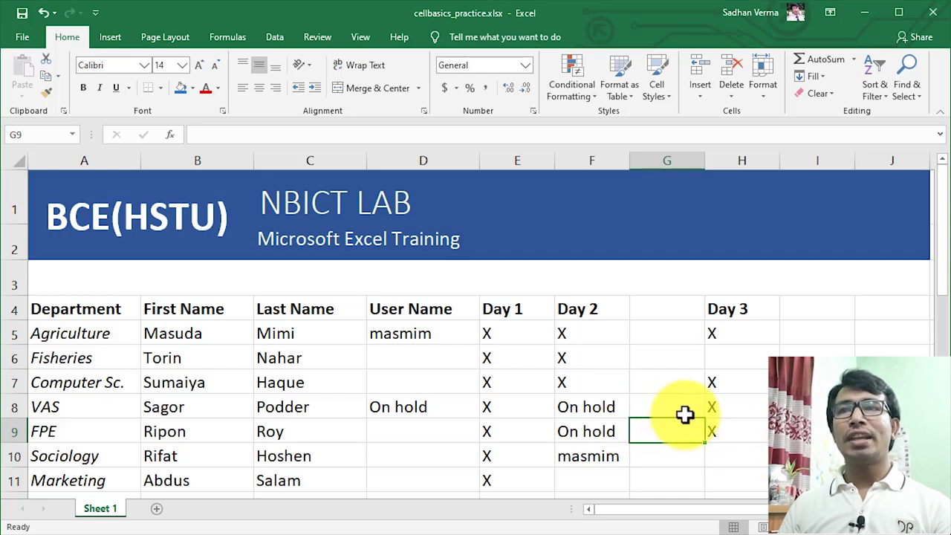
# Step: Drag Day 3 (H4:H9) into column G, then undo a trial move of Last Name
pyautogui.moveTo(733, 316); pyautogui.dragTo(740, 423)
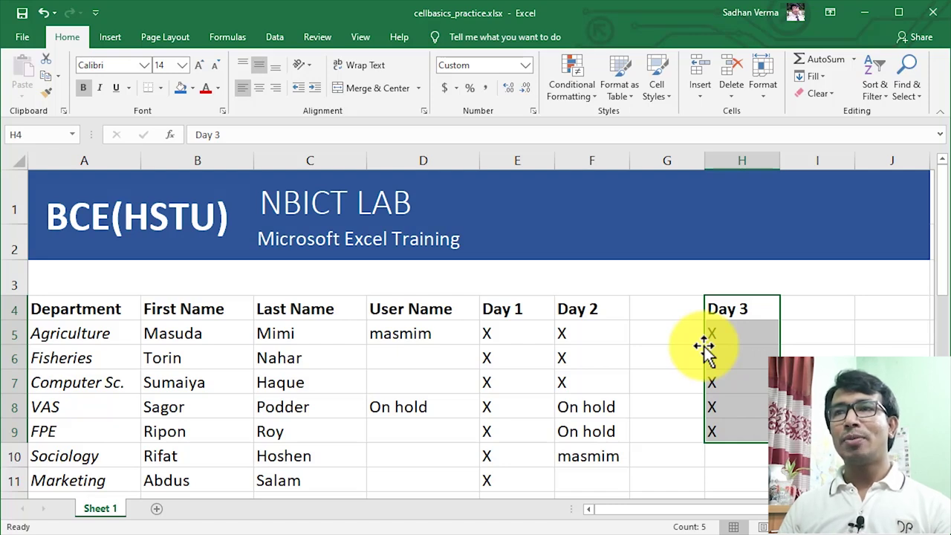
pyautogui.moveTo(704, 349); pyautogui.dragTo(677, 354)
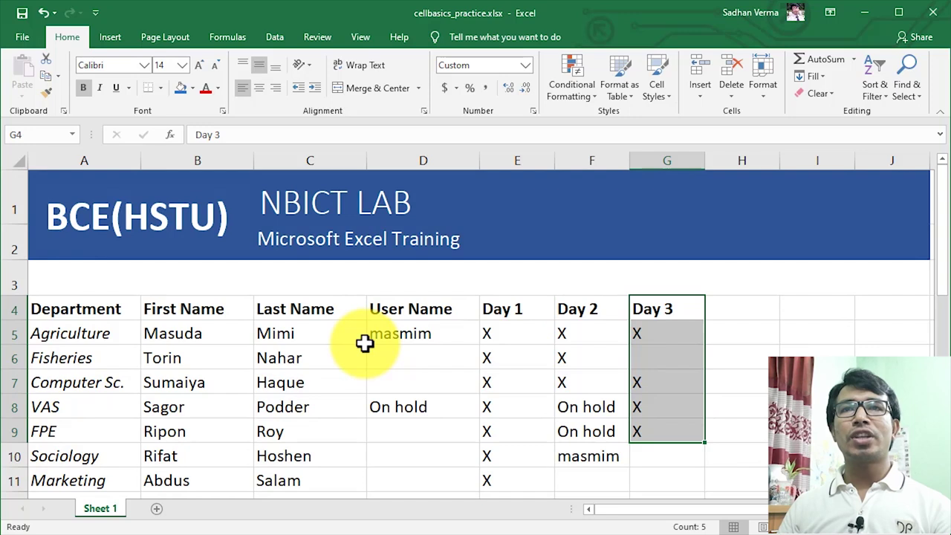
pyautogui.moveTo(327, 313); pyautogui.dragTo(327, 474)
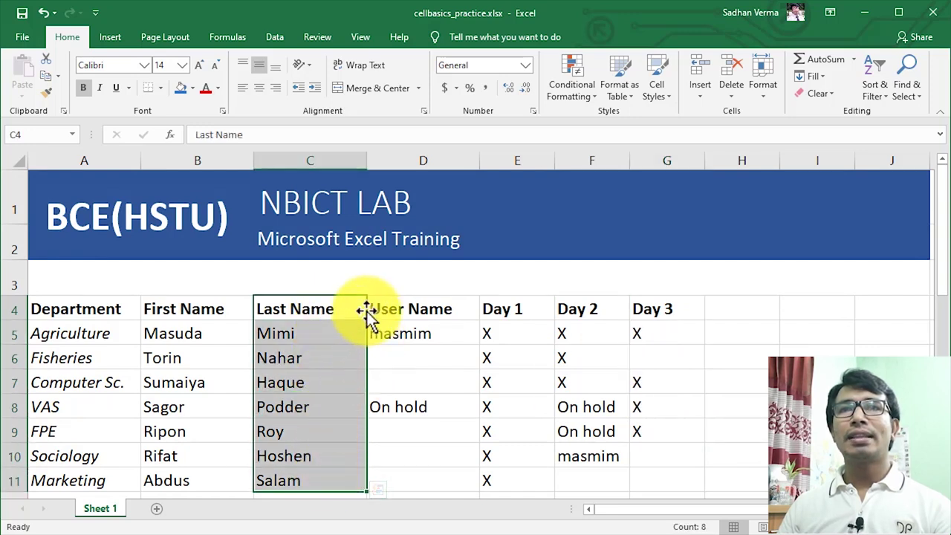
pyautogui.moveTo(365, 312); pyautogui.dragTo(824, 318)
pyautogui.click(43, 13)
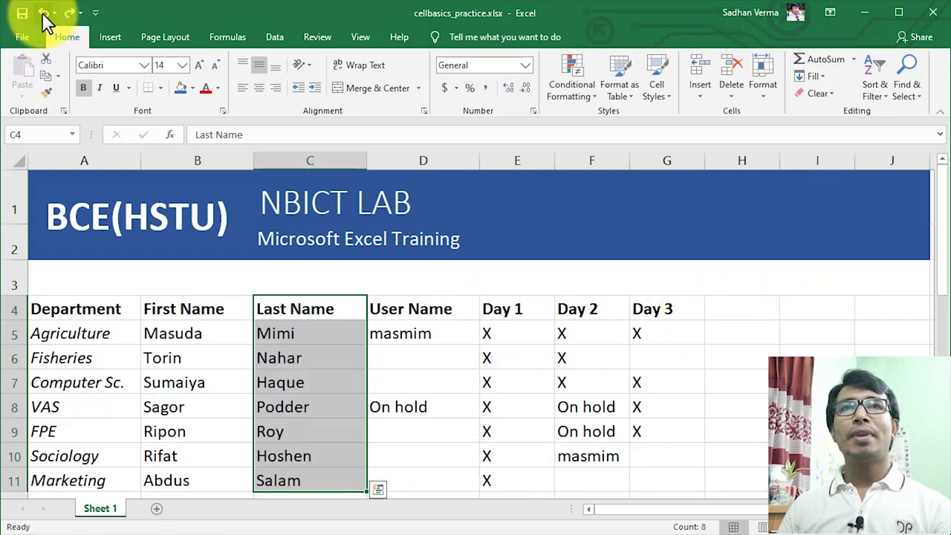
pyautogui.click(676, 405)
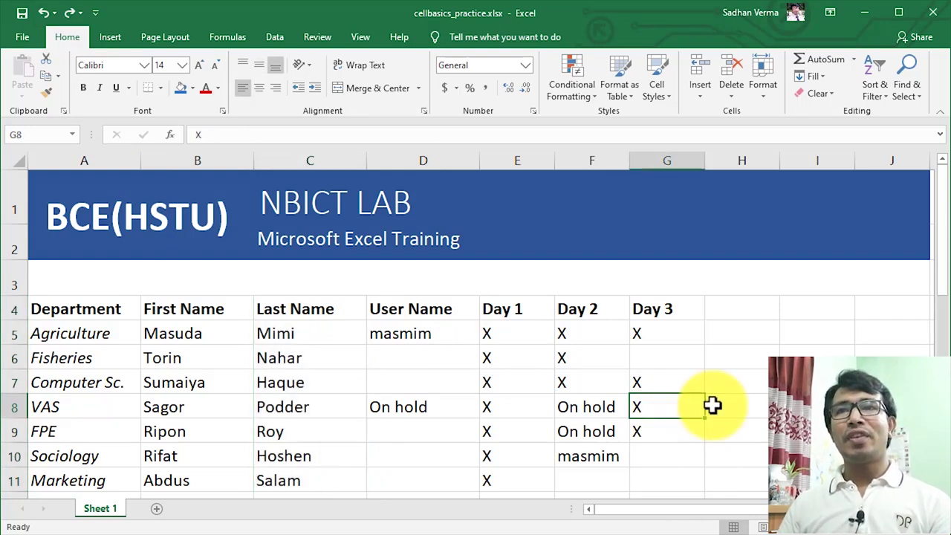
# Step: Fill On hold from D8 down column D through row 17
pyautogui.click(429, 407)
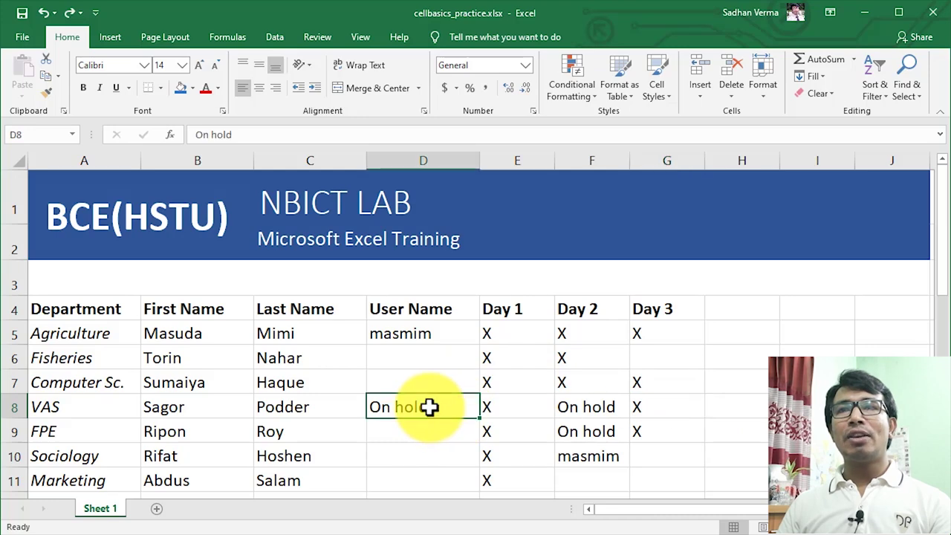
pyautogui.scroll(-2, 429, 407)
pyautogui.moveTo(426, 234); pyautogui.dragTo(429, 379)
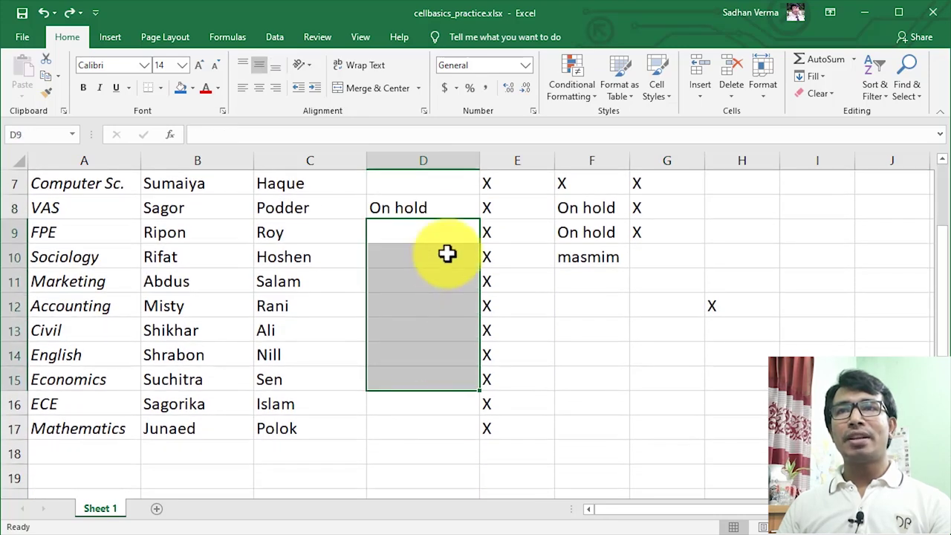
pyautogui.click(434, 209)
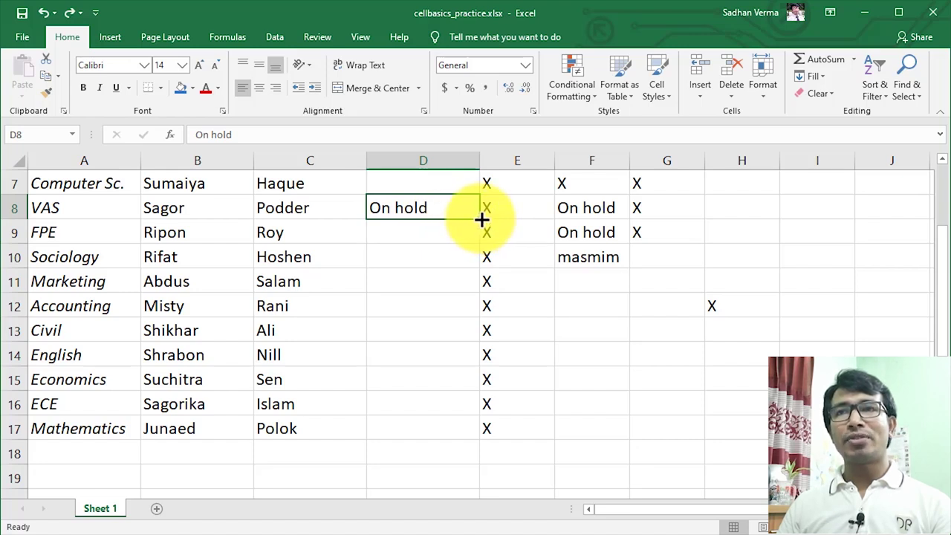
pyautogui.moveTo(482, 219); pyautogui.dragTo(480, 411)
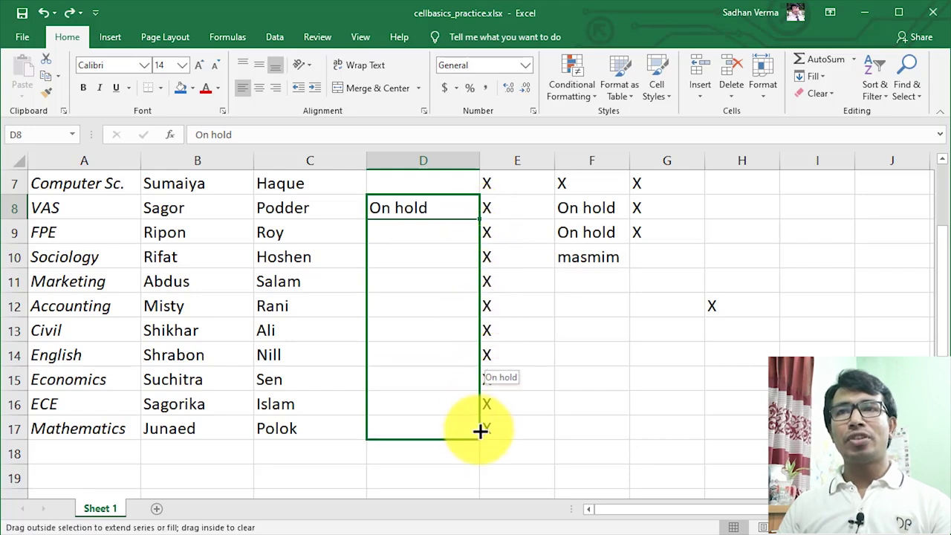
pyautogui.moveTo(480, 410); pyautogui.dragTo(483, 431)
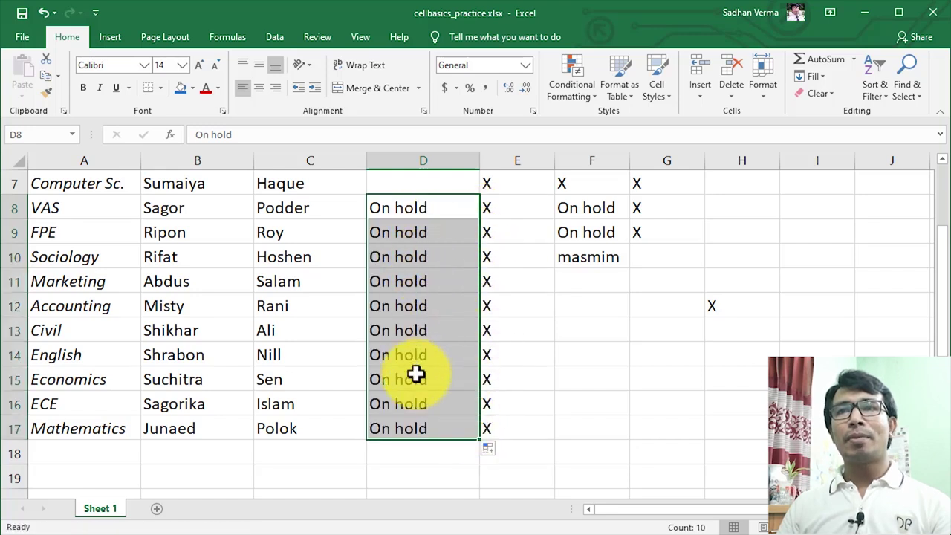
pyautogui.click(424, 418)
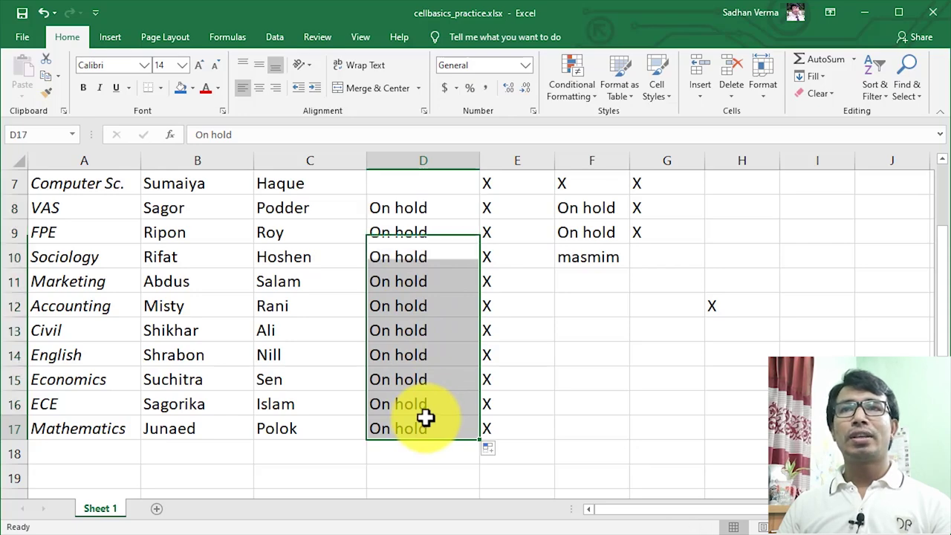
pyautogui.scroll(2, 425, 418)
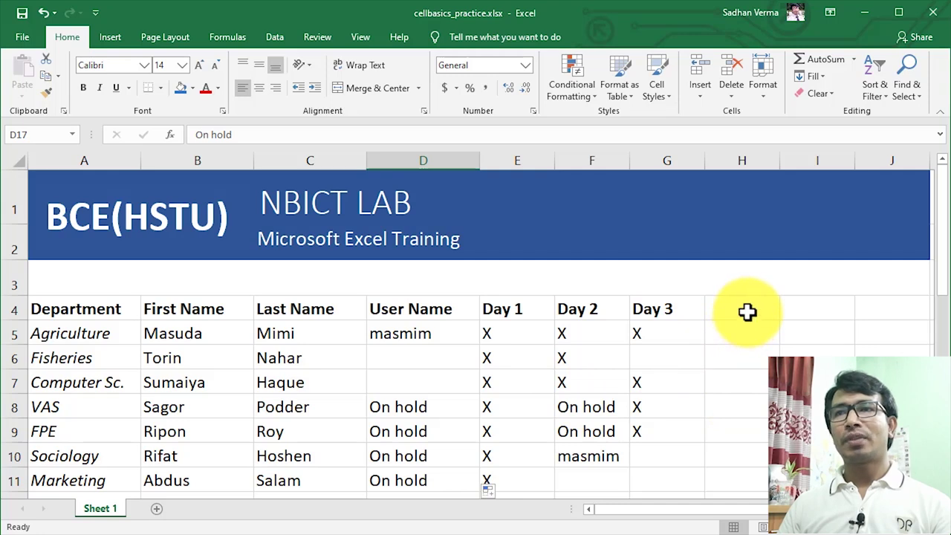
# Step: Extend the Day 1–Day 3 headers right to add Day 4, Day 5 and Day 6 through J4
pyautogui.click(501, 305)
pyautogui.click(602, 306)
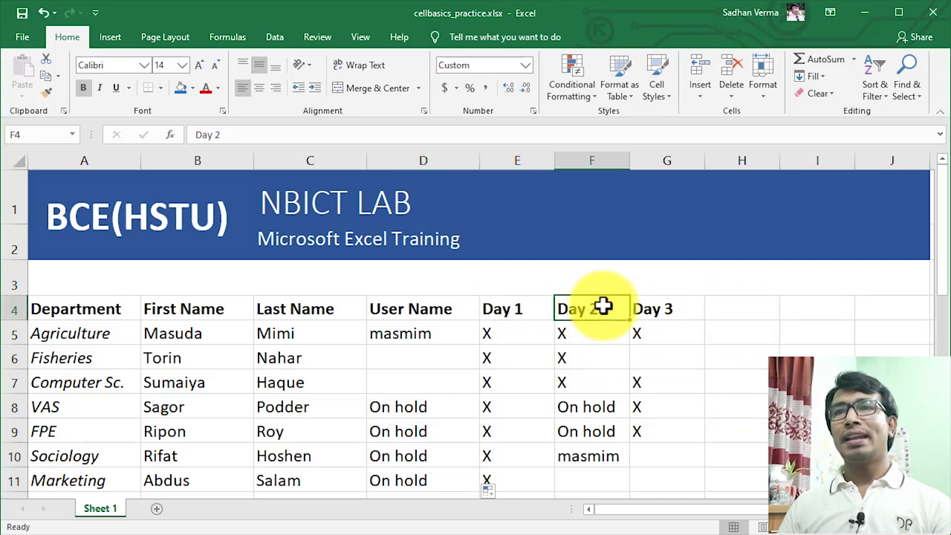
pyautogui.click(669, 307)
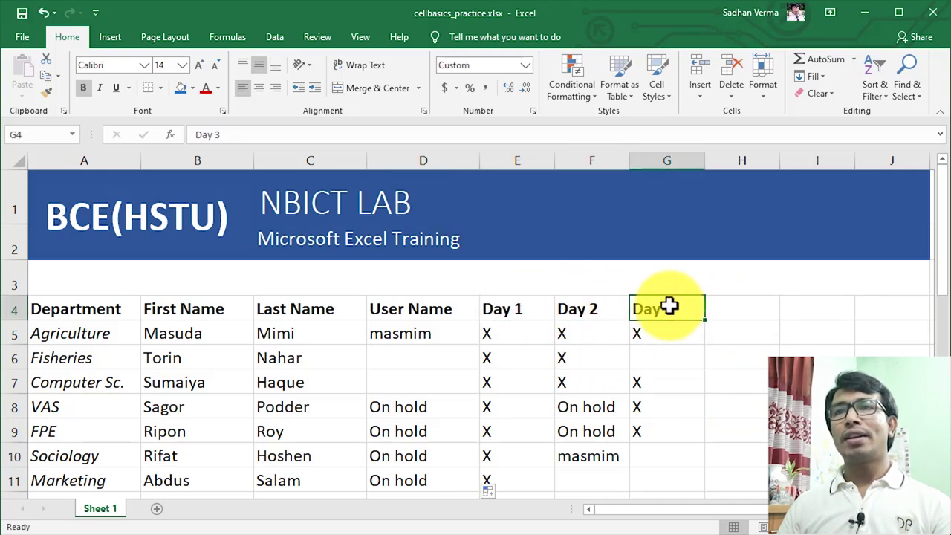
pyautogui.click(740, 309)
pyautogui.click(812, 312)
pyautogui.click(873, 311)
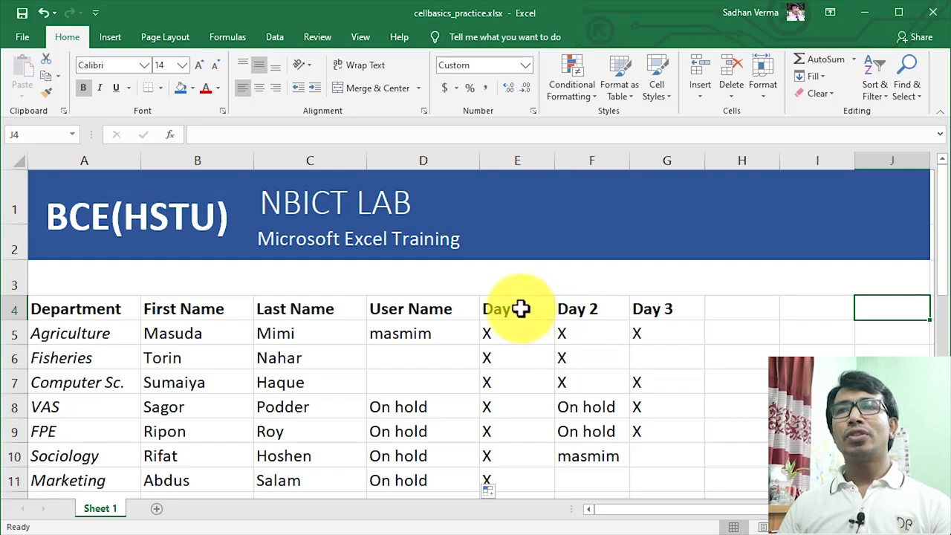
pyautogui.moveTo(519, 309); pyautogui.dragTo(647, 308)
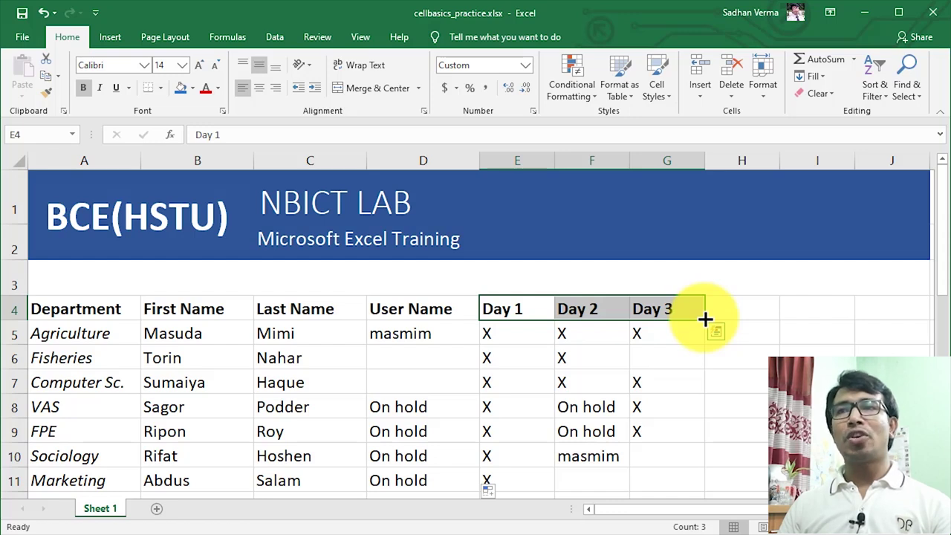
pyautogui.moveTo(705, 320); pyautogui.dragTo(891, 318)
pyautogui.moveTo(898, 320); pyautogui.dragTo(898, 319)
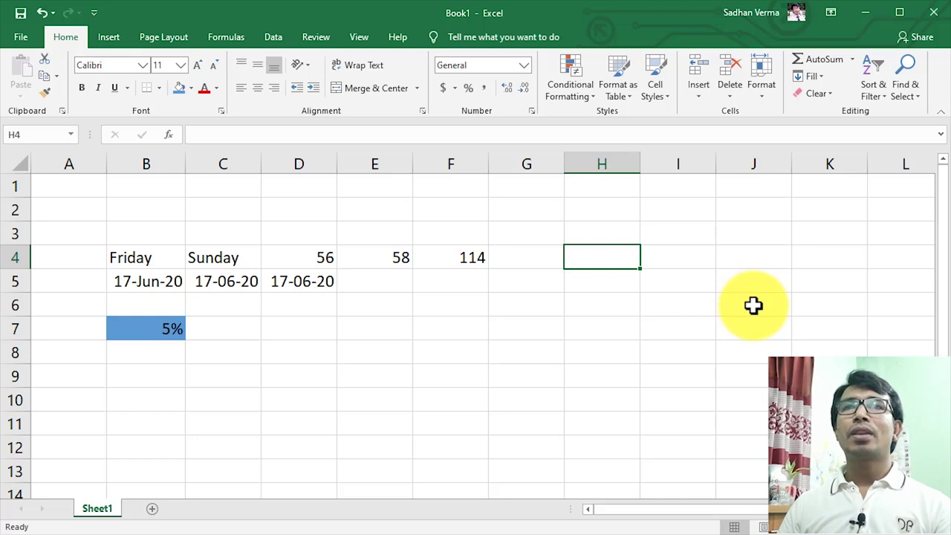
# Step: Enter Sunday in H4 and fill the weekdays down to H12
pyautogui.write('sunda')
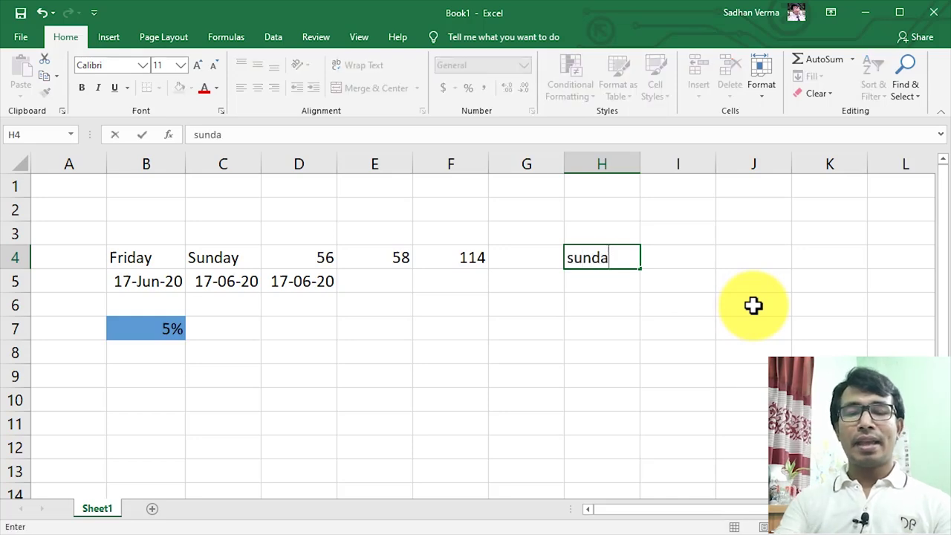
pyautogui.write('y')
pyautogui.press('Return')
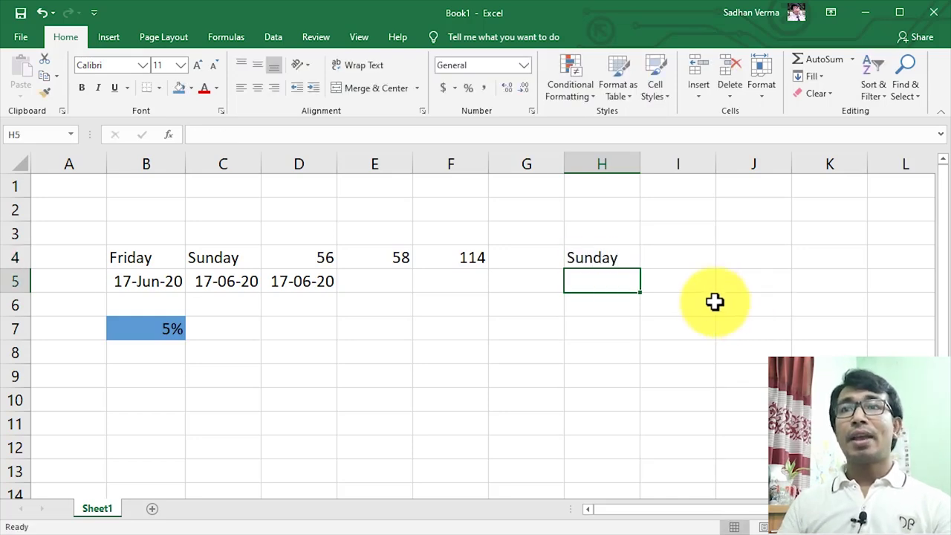
pyautogui.click(609, 256)
pyautogui.click(611, 286)
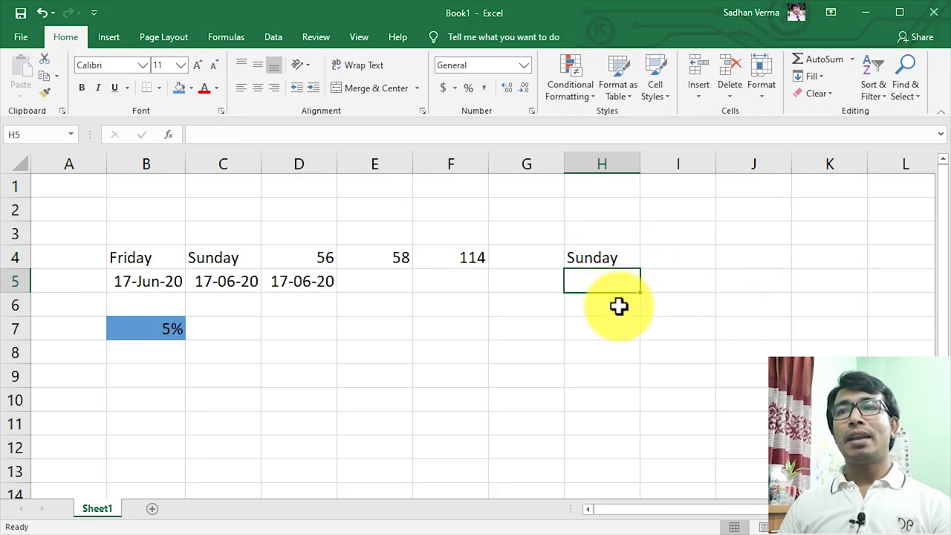
pyautogui.click(619, 306)
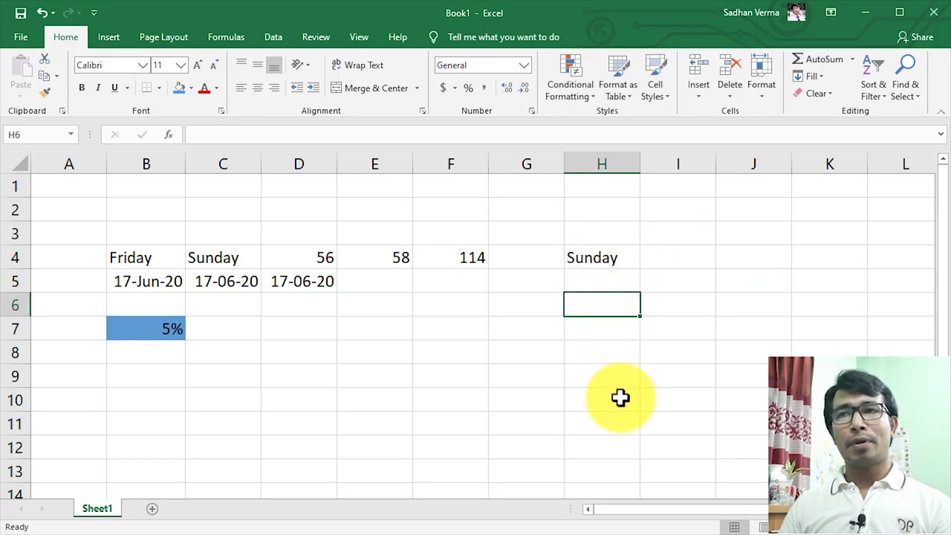
pyautogui.click(616, 258)
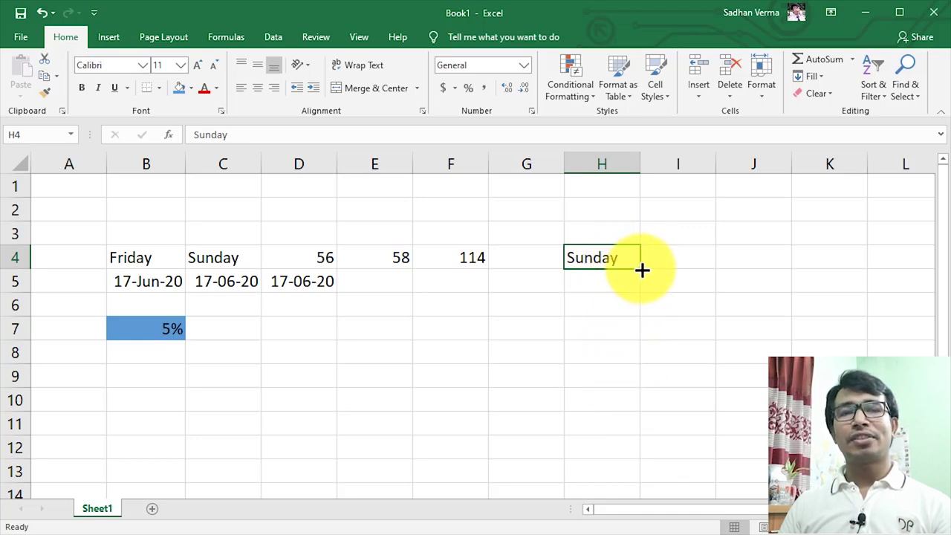
pyautogui.moveTo(642, 271); pyautogui.dragTo(631, 467)
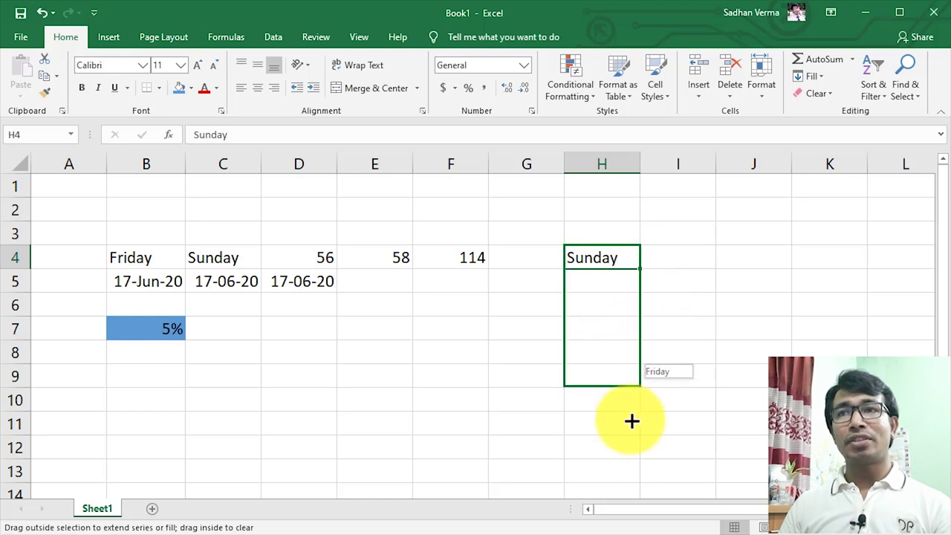
pyautogui.click(602, 425)
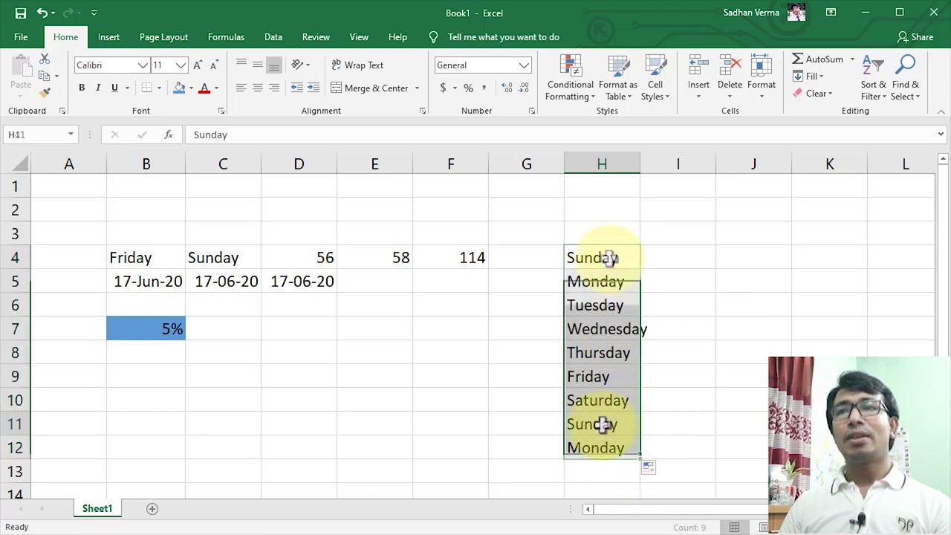
# Step: Enter January in I4 and fill the months down through September in I12
pyautogui.click(682, 262)
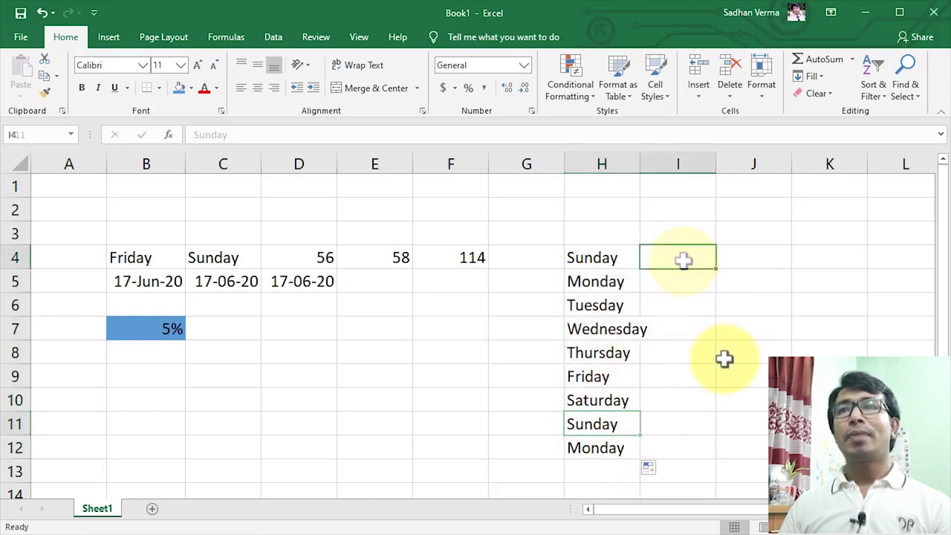
pyautogui.write('January')
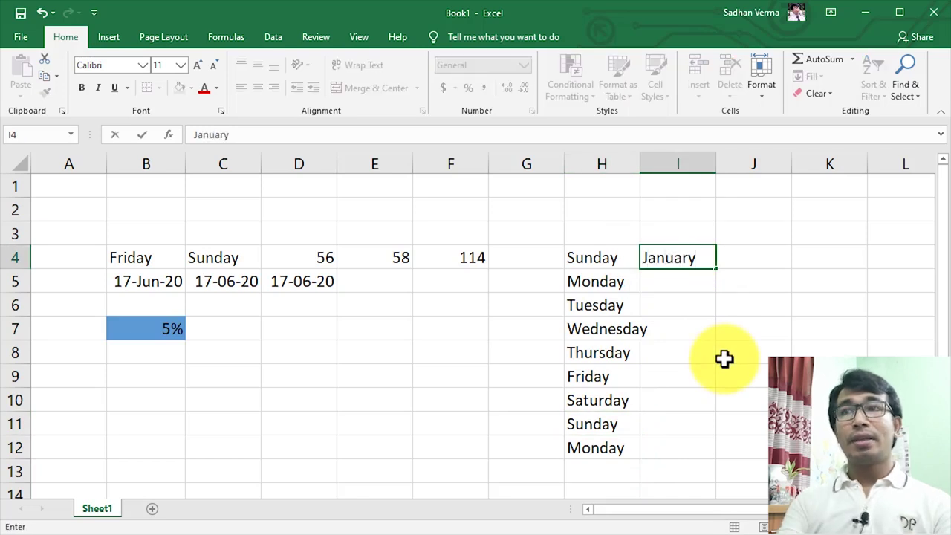
pyautogui.press('Return')
pyautogui.click(698, 258)
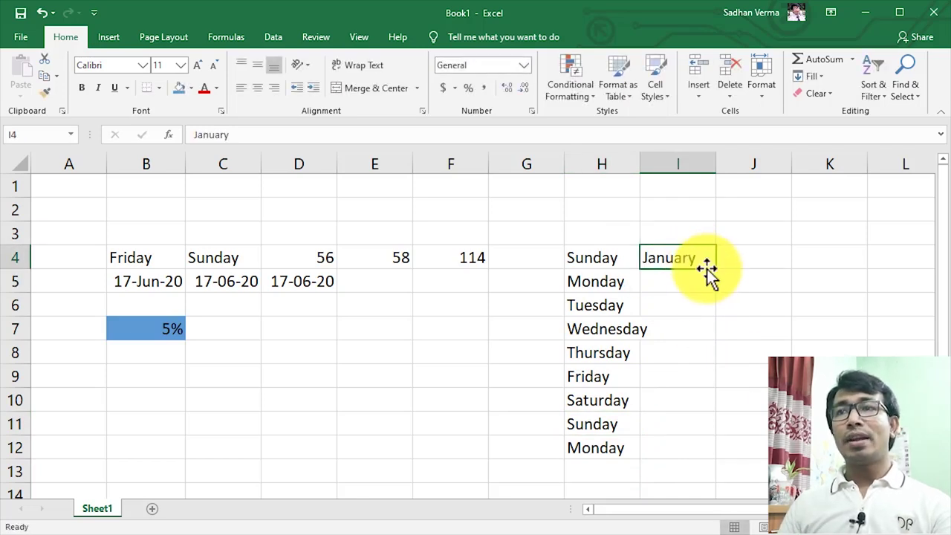
pyautogui.moveTo(715, 270); pyautogui.dragTo(722, 455)
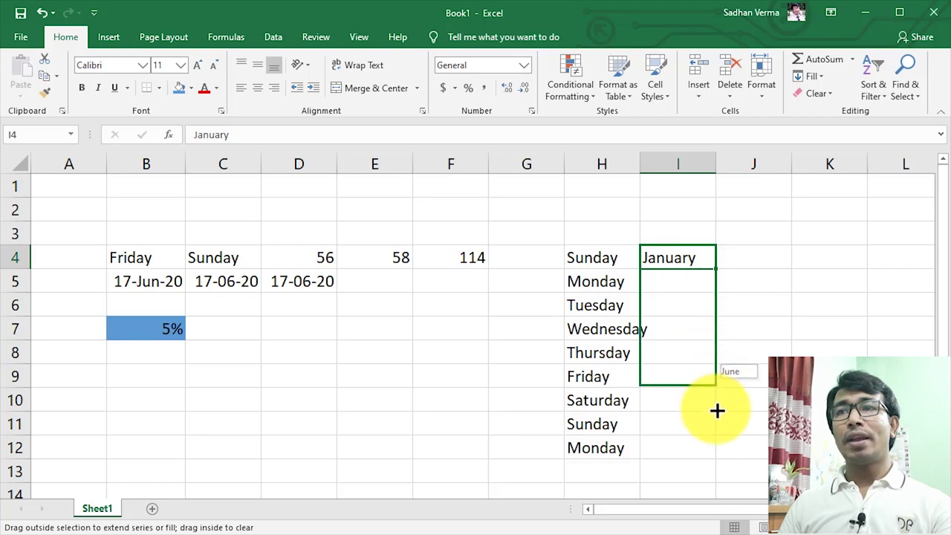
pyautogui.click(749, 258)
# Step: Enter 1, 2 and 3 in J4:J6 and select them as the series start
pyautogui.write('1')
pyautogui.press('Return')
pyautogui.write('2')
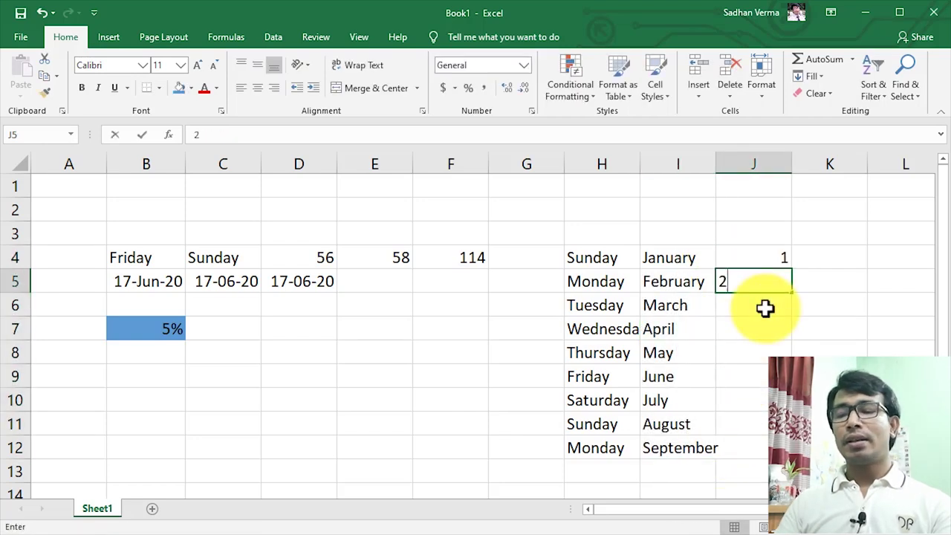
pyautogui.press('Return')
pyautogui.write('3')
pyautogui.press('Return')
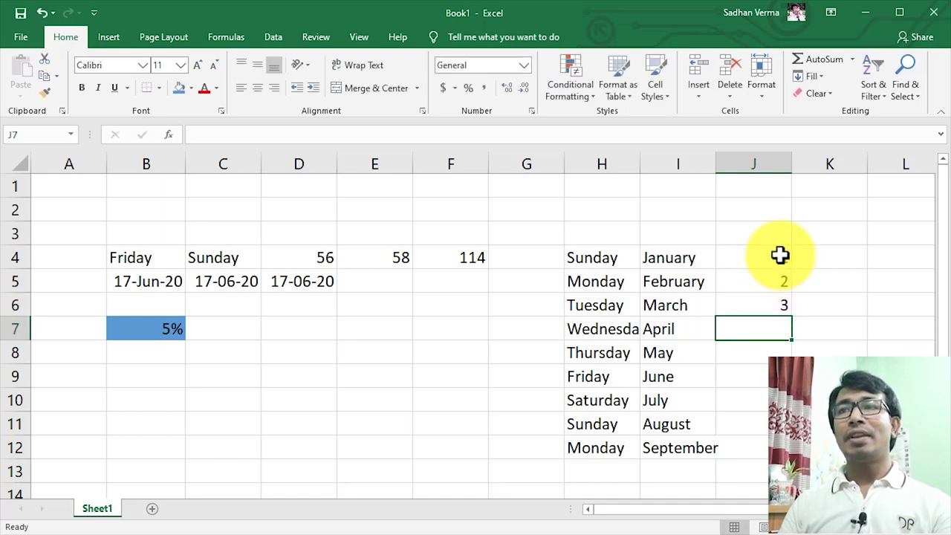
pyautogui.moveTo(781, 254)
pyautogui.mouseDown()
pyautogui.moveTo(790, 344)
pyautogui.moveTo(762, 450)
pyautogui.mouseUp()
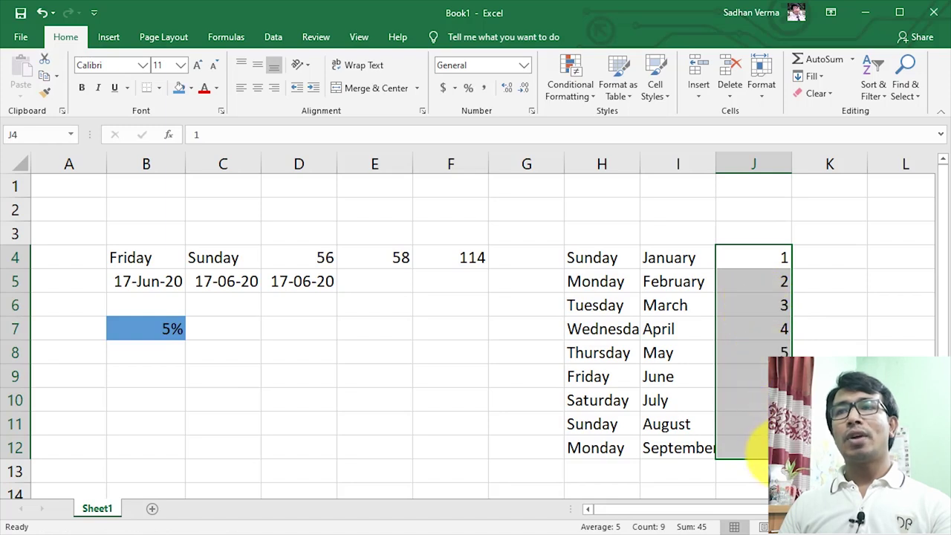